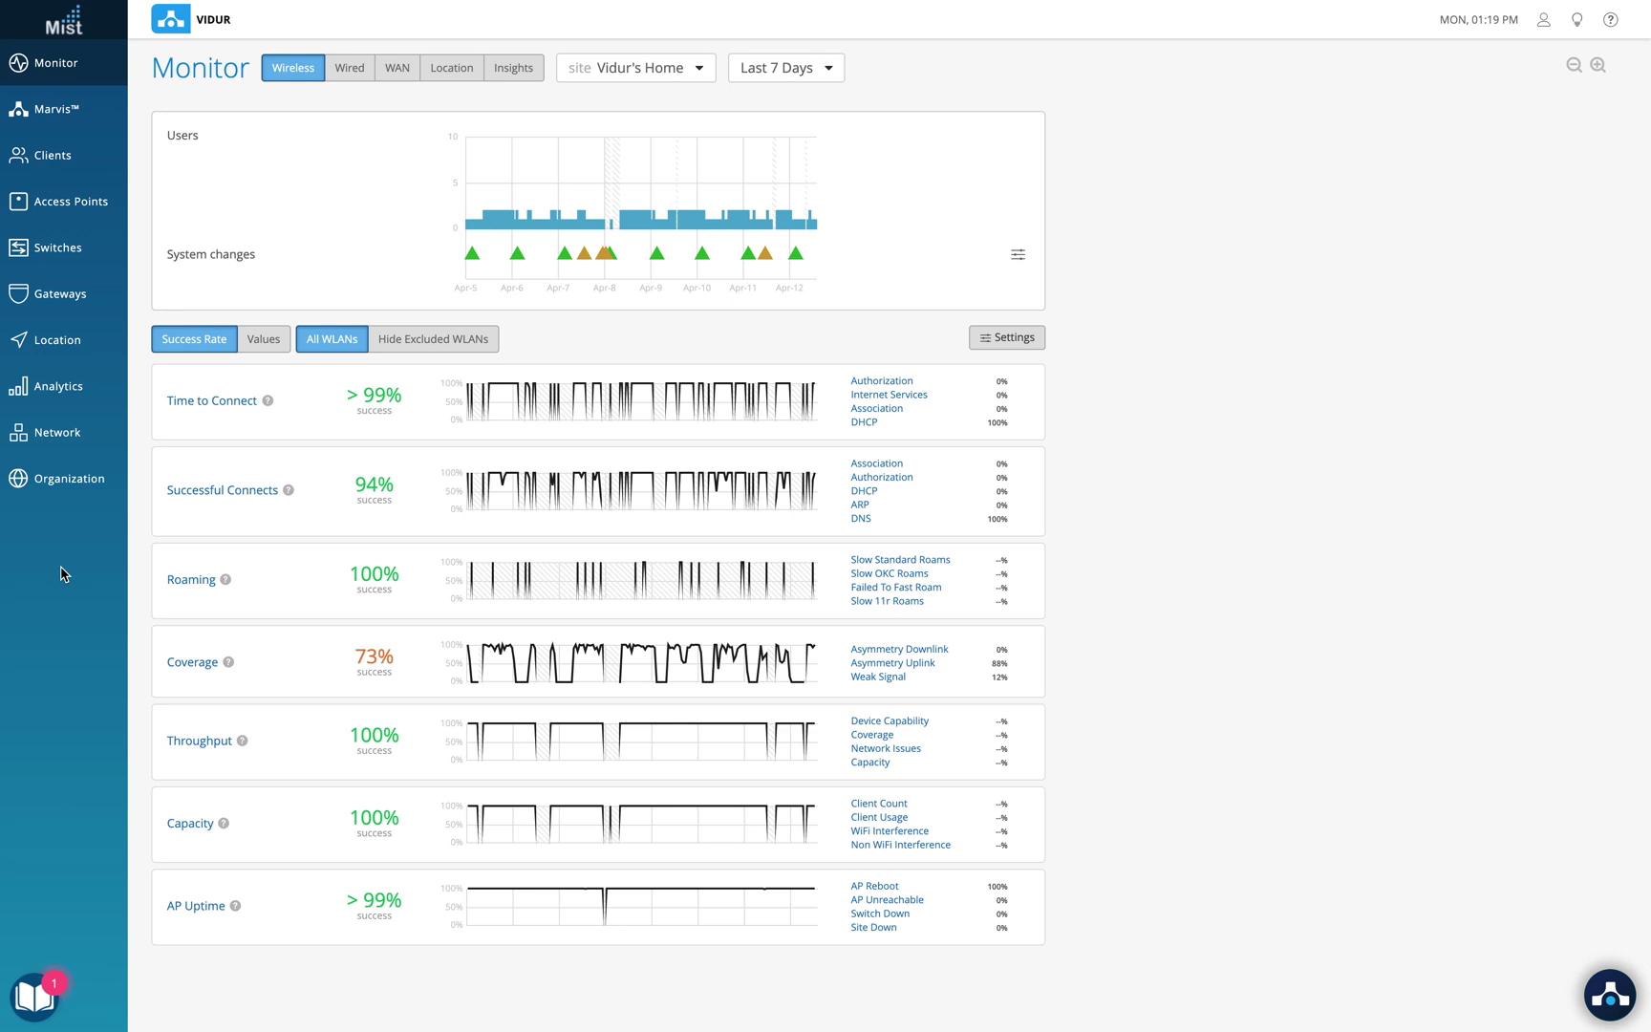
Step: Bring up the Organization menu with Settings, Site Configuration and Inventory over the Monitor dashboard
{"action": "mouse_move", "coordinate": [64, 493]}
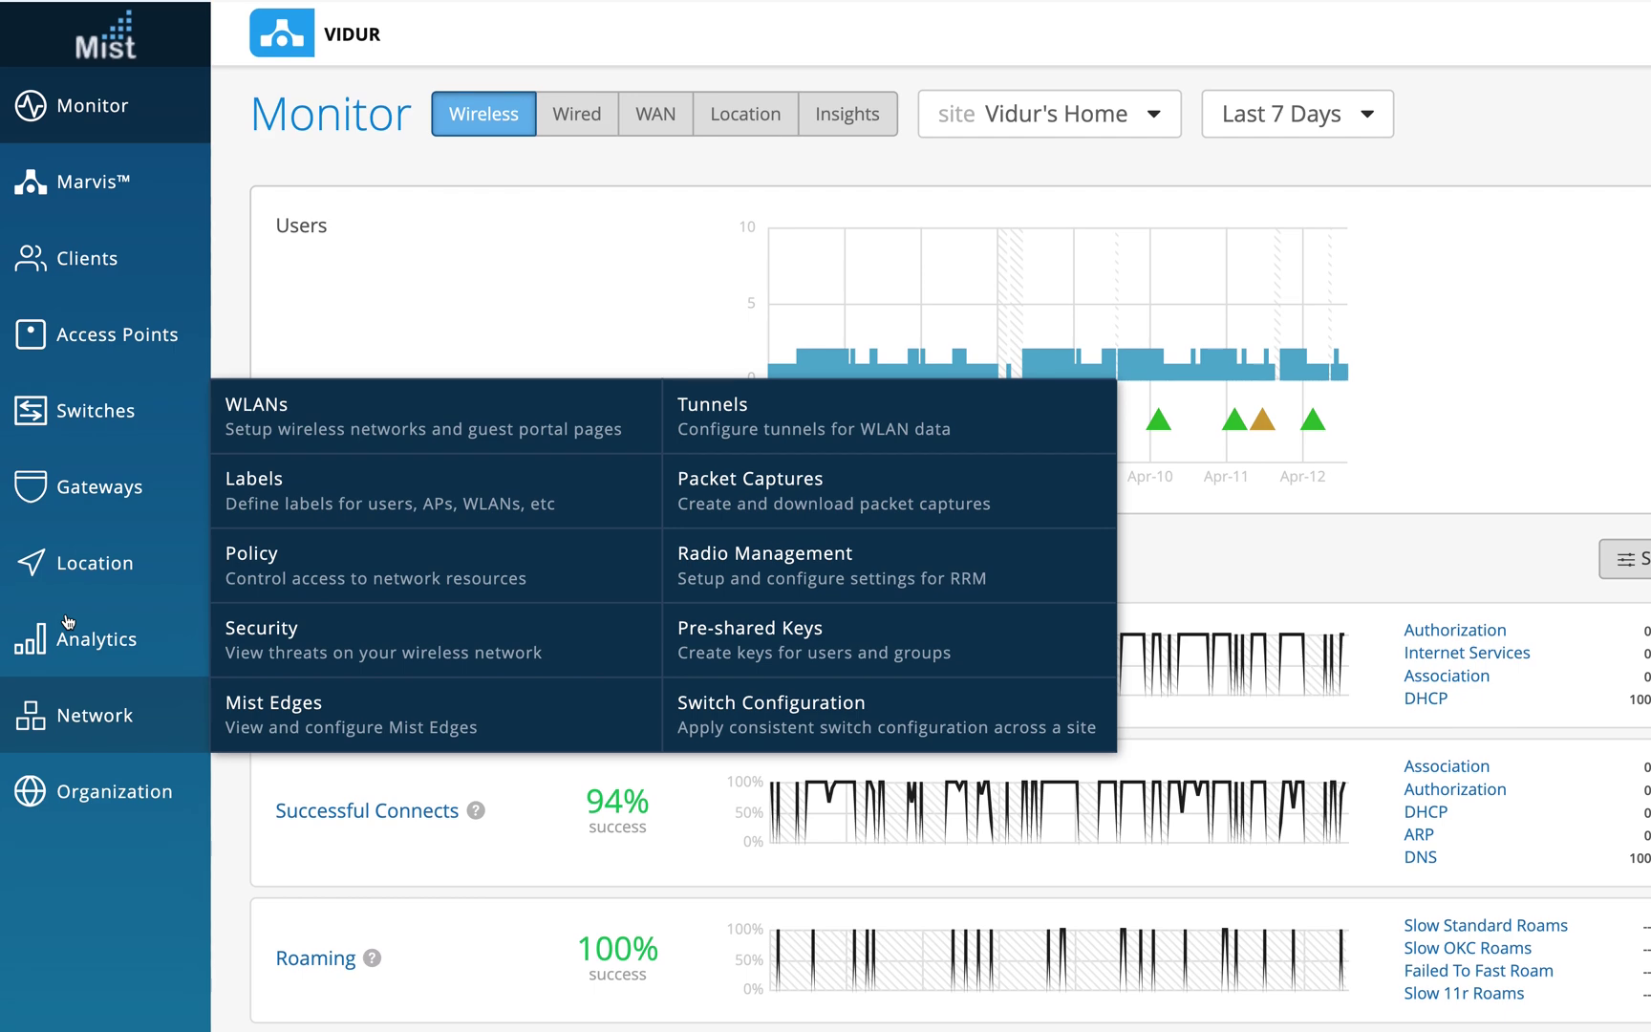
{"action": "mouse_move", "coordinate": [111, 576]}
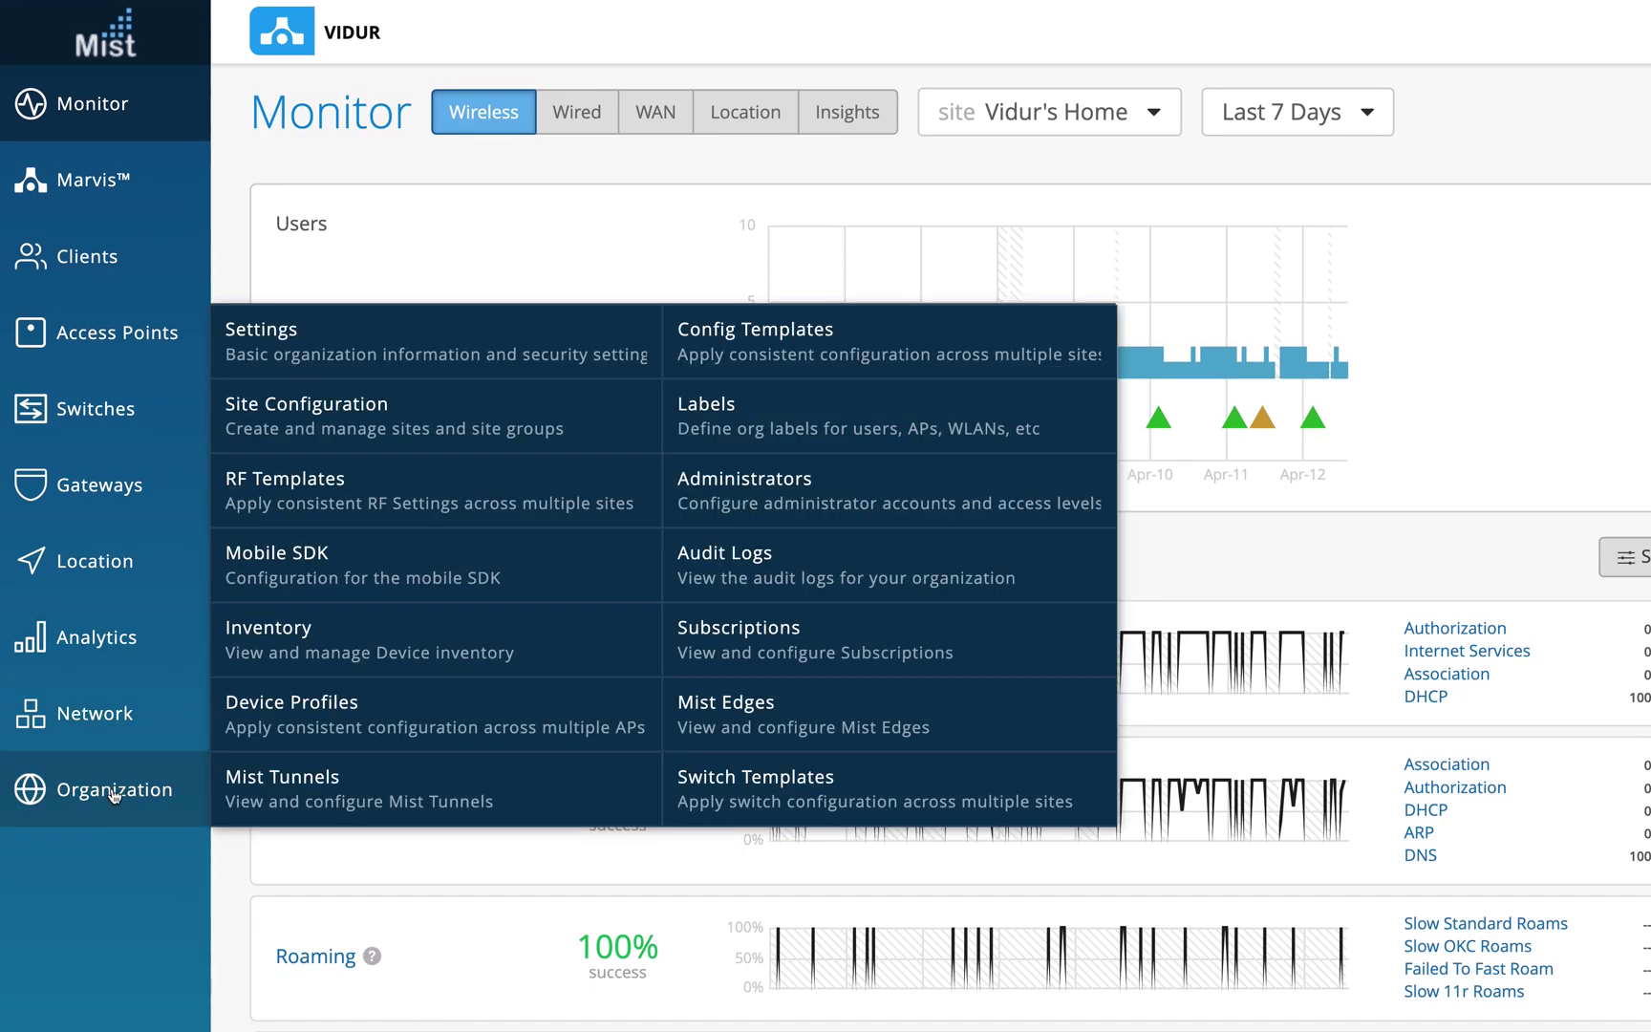
Step: Open Organization Settings and highlight the Auto-Provisioning heading and its three option labels
{"action": "left_click", "coordinate": [346, 352]}
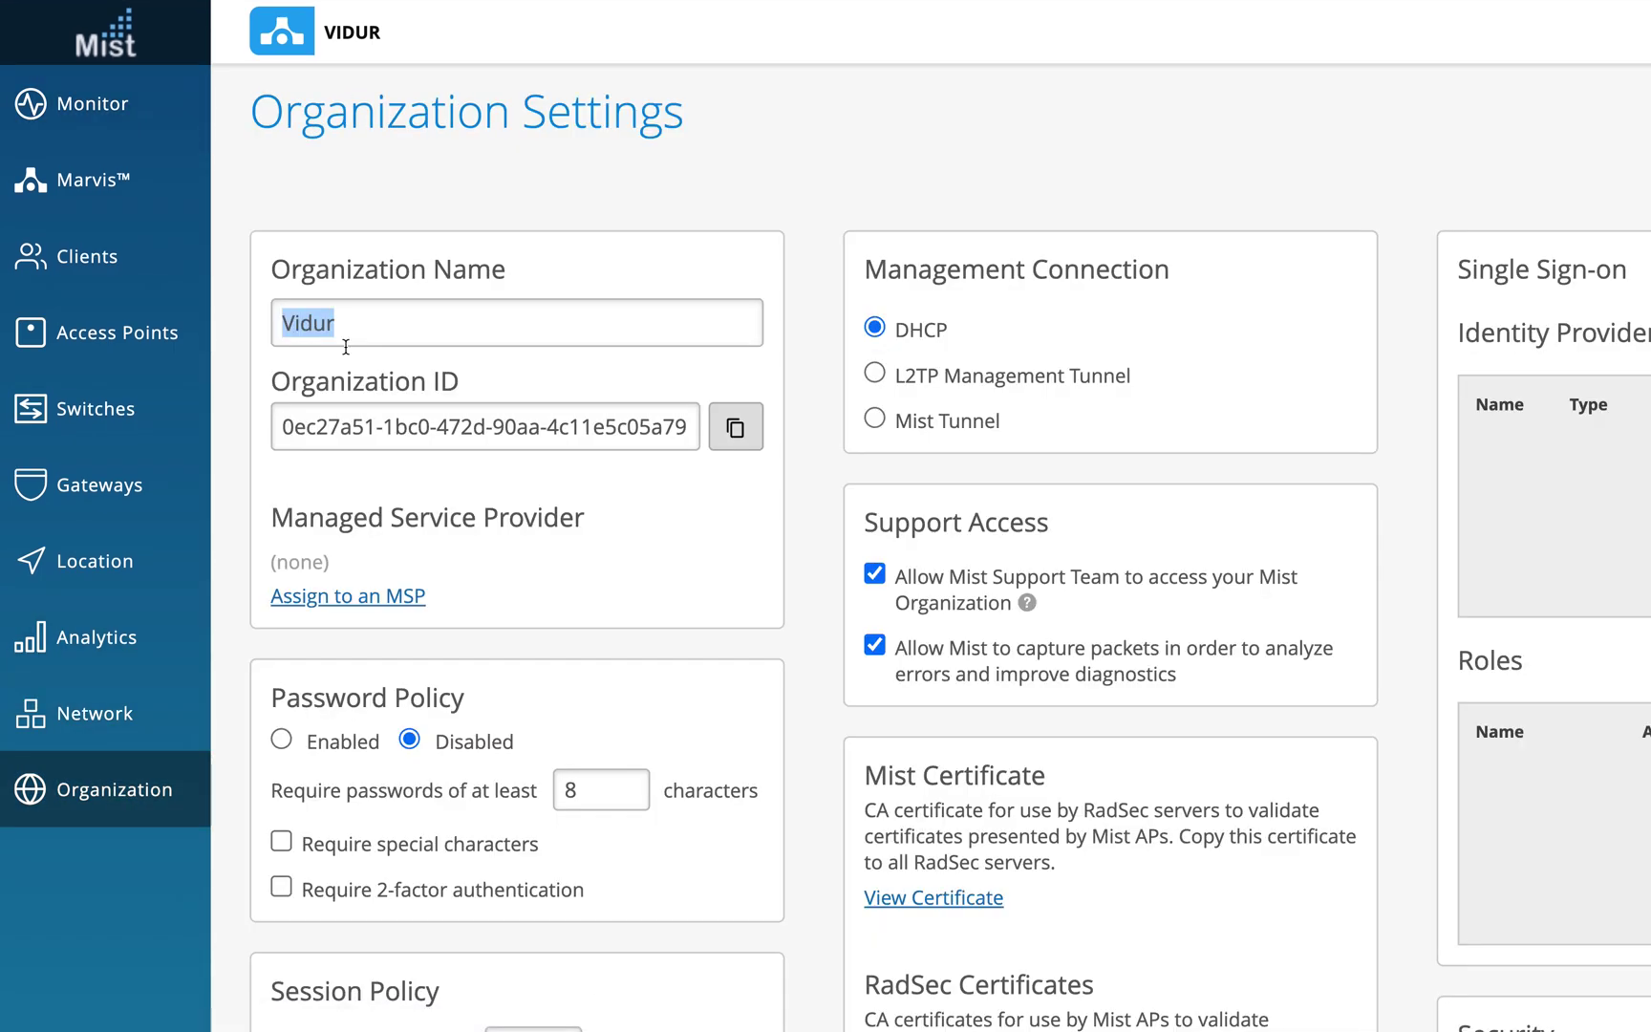
{"action": "scroll", "coordinate": [638, 628], "scroll_direction": "down", "scroll_amount": 2}
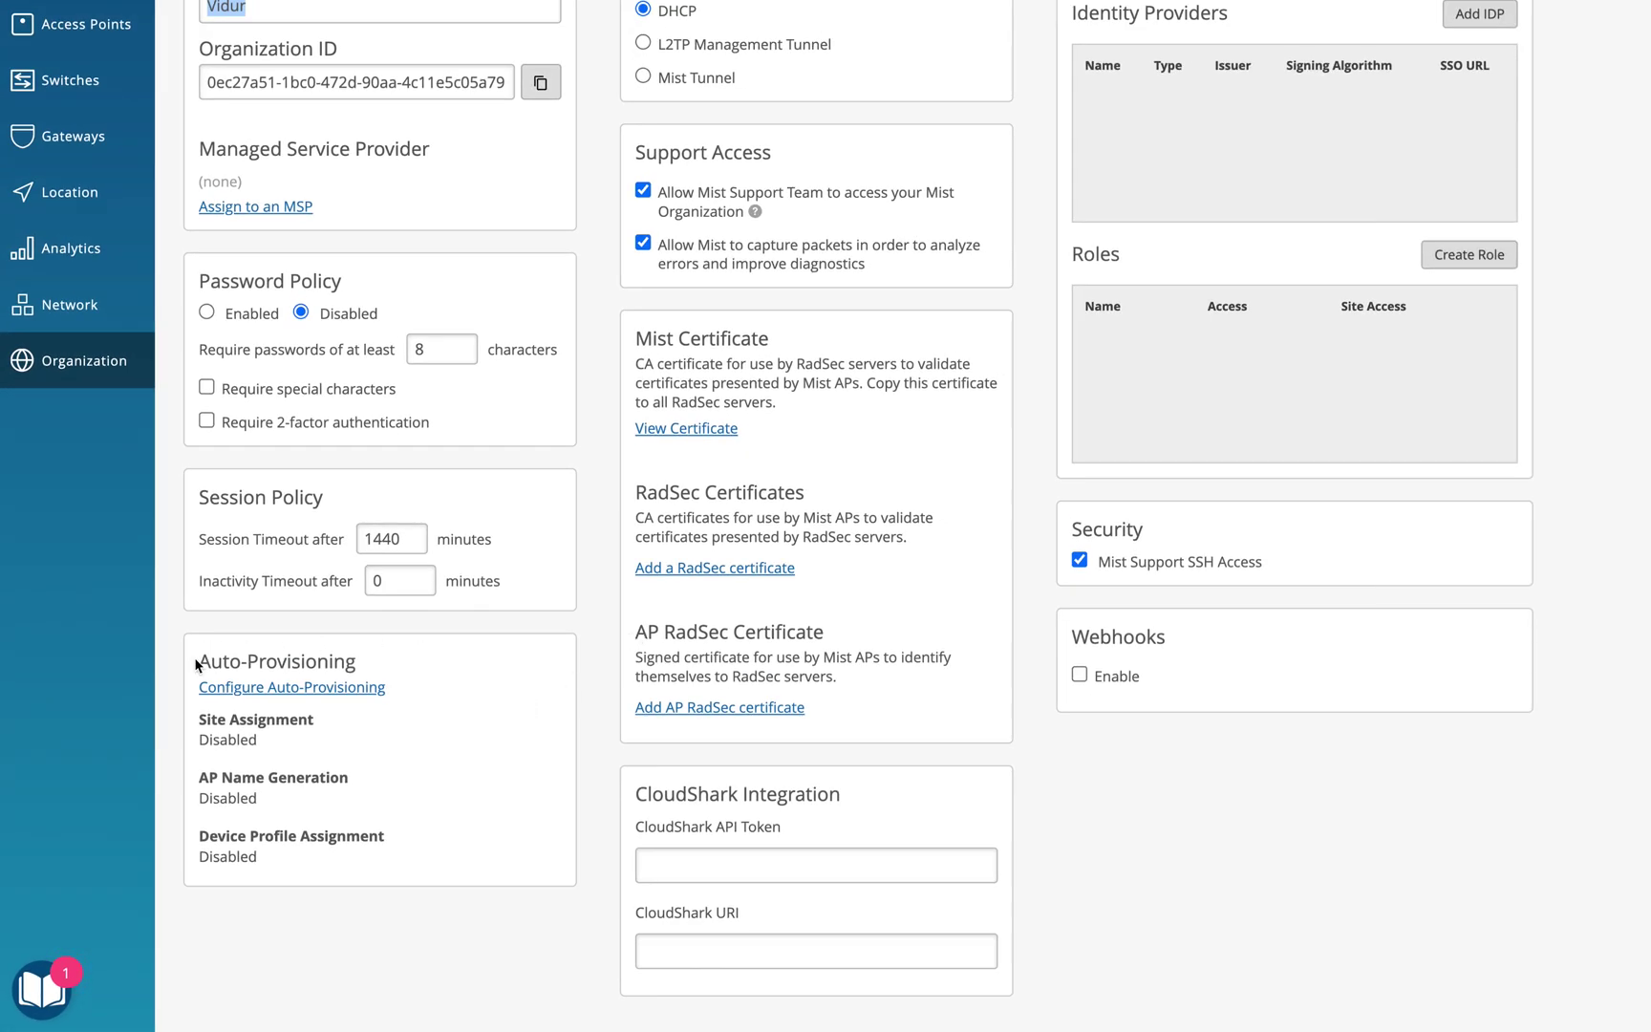
{"action": "left_click_drag", "start_coordinate": [201, 661], "coordinate": [363, 668]}
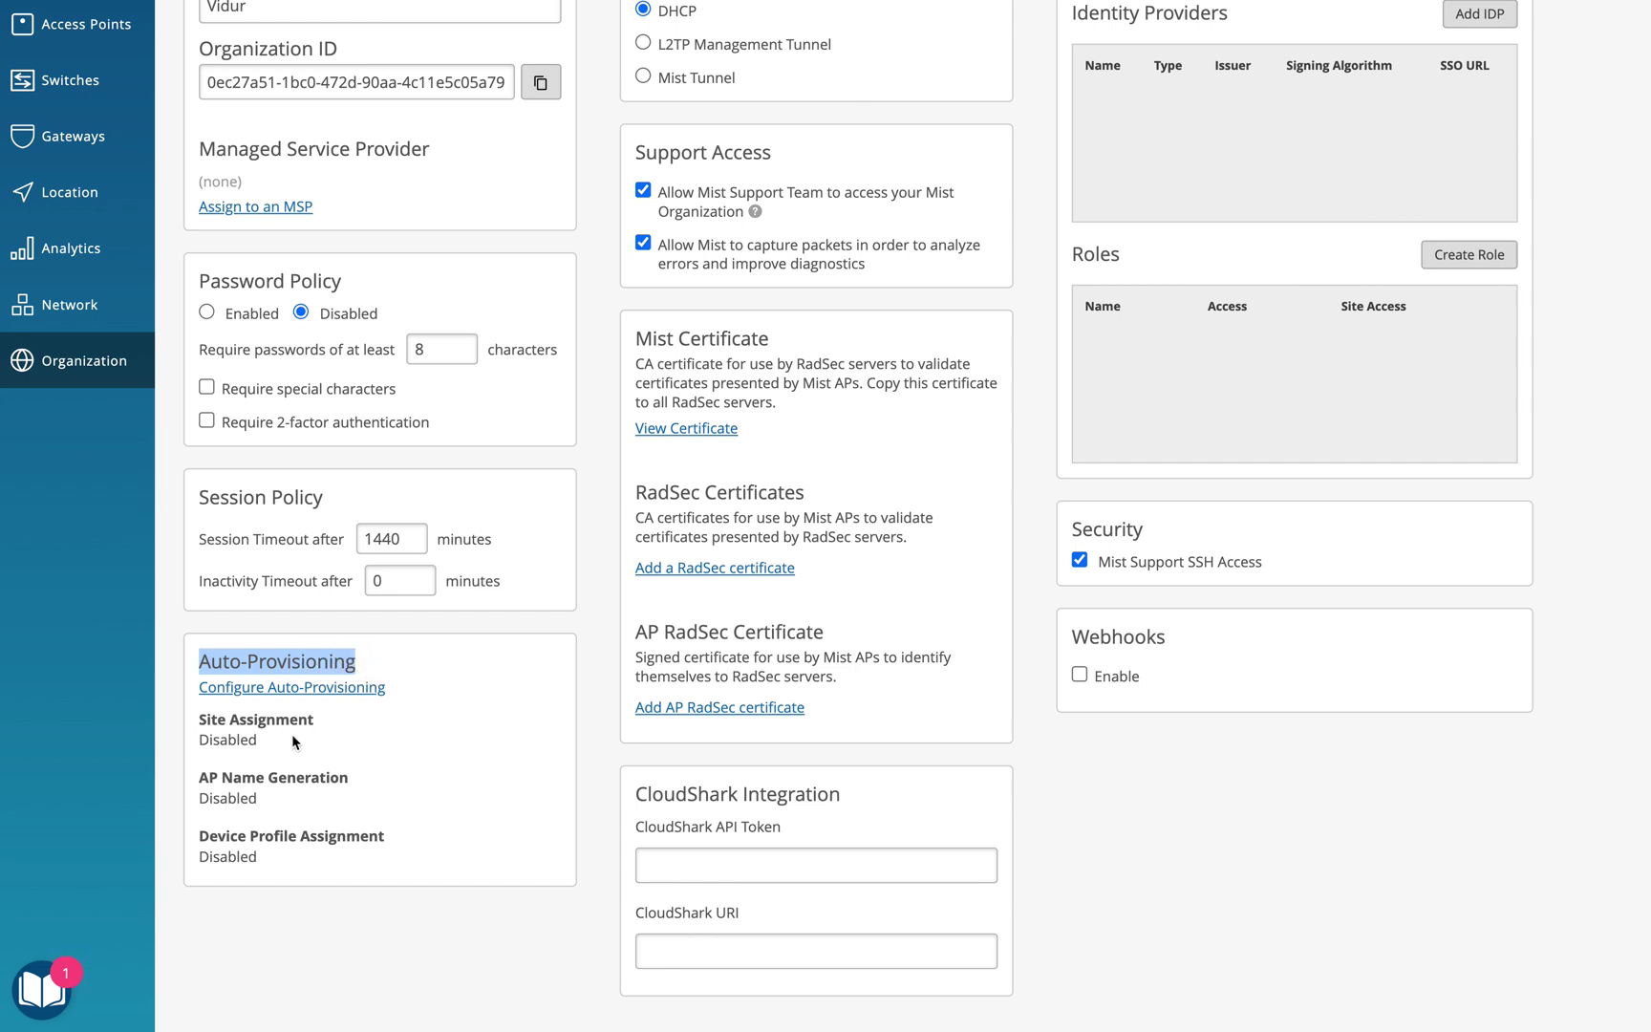
{"action": "left_click_drag", "start_coordinate": [199, 719], "coordinate": [313, 723]}
{"action": "left_click_drag", "start_coordinate": [198, 777], "coordinate": [352, 779]}
{"action": "left_click_drag", "start_coordinate": [197, 838], "coordinate": [379, 839]}
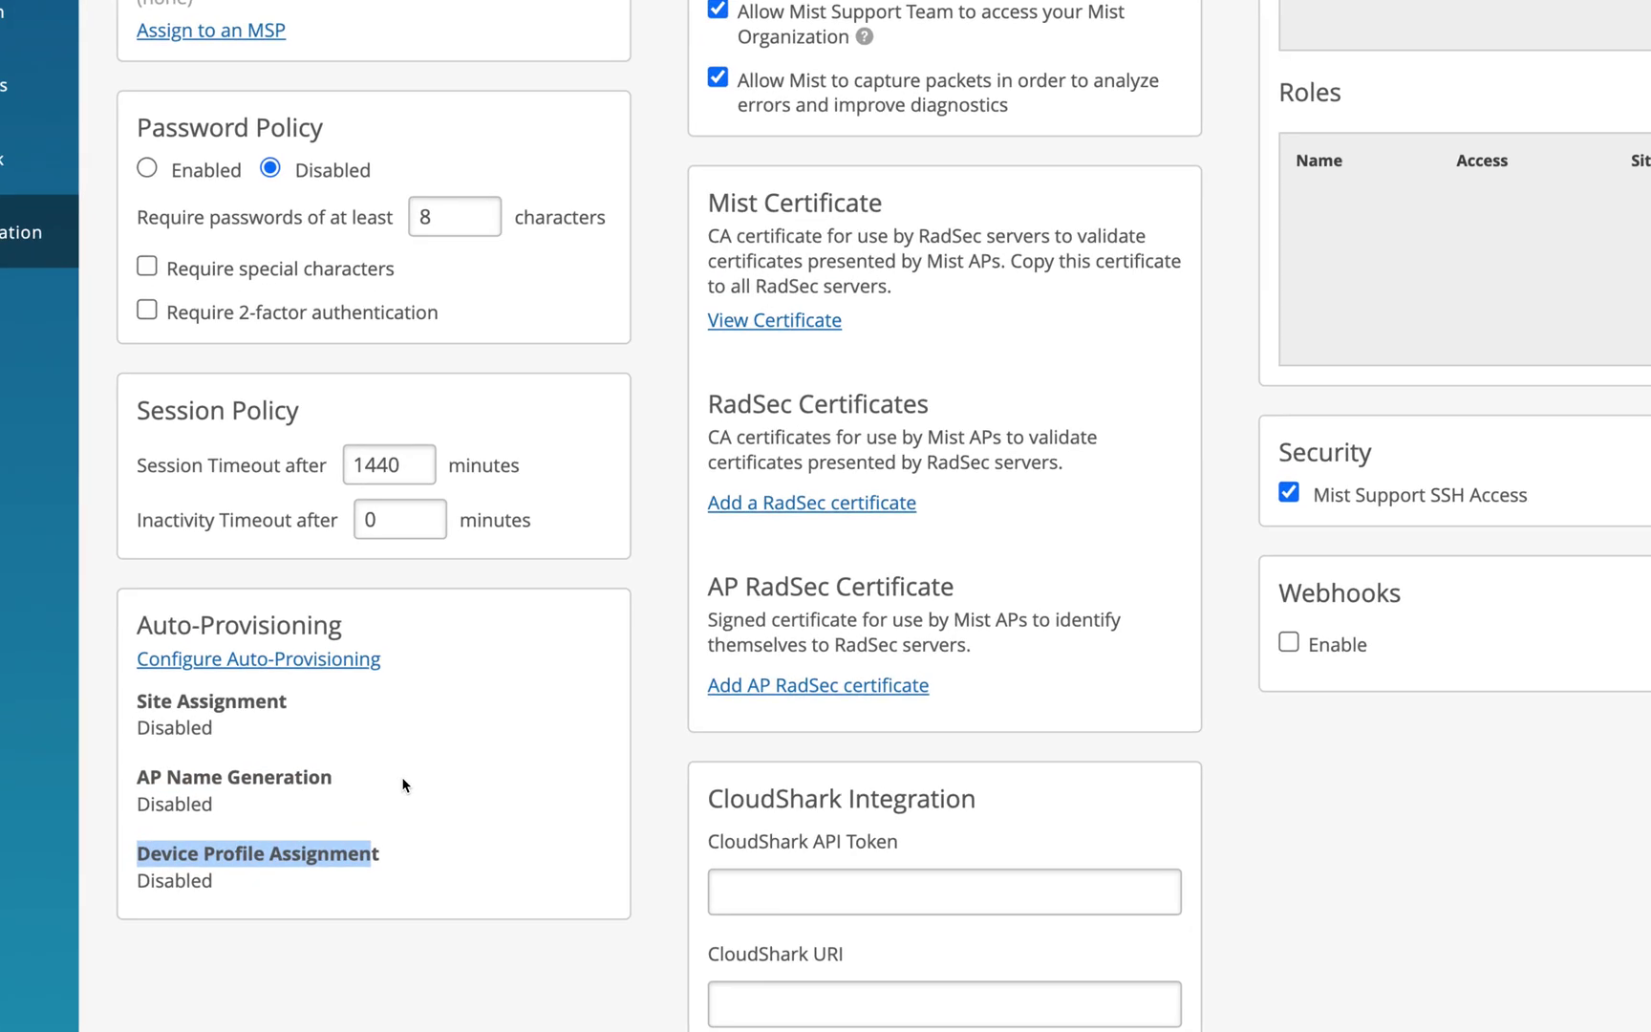
Step: Highlight that Site Assignment, AP Name Generation and Device Profile Assignment are all Disabled
{"action": "left_click_drag", "start_coordinate": [280, 696], "coordinate": [123, 695]}
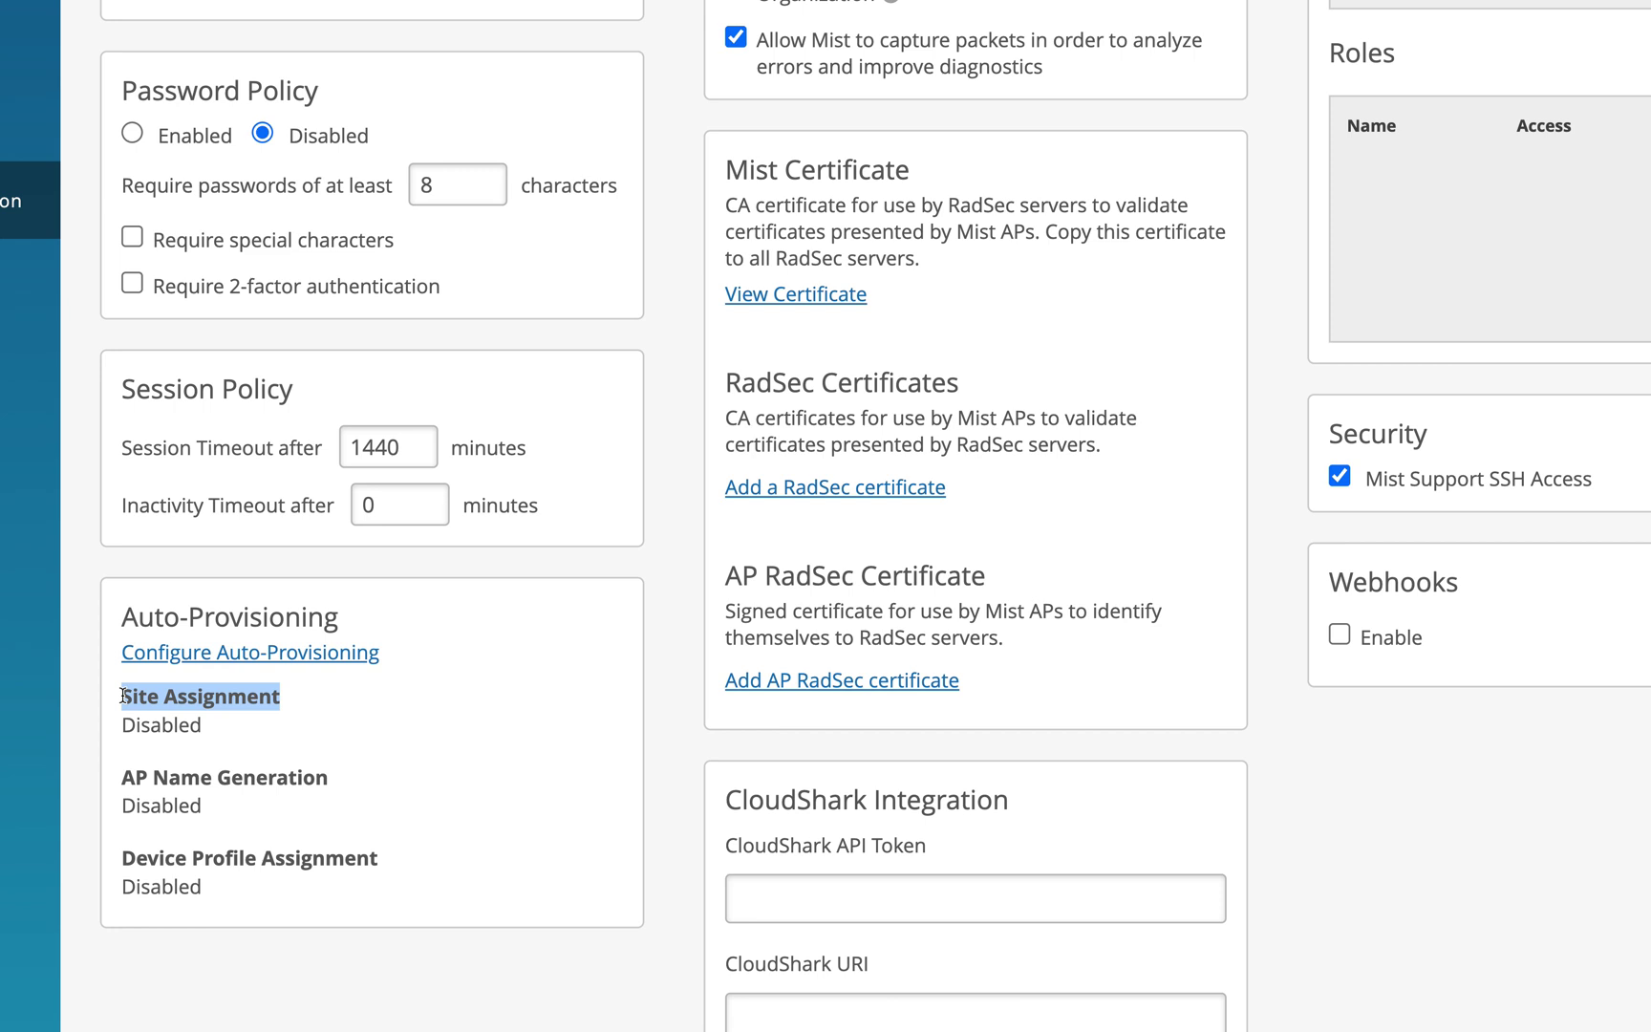
{"action": "left_click_drag", "start_coordinate": [122, 776], "coordinate": [283, 800]}
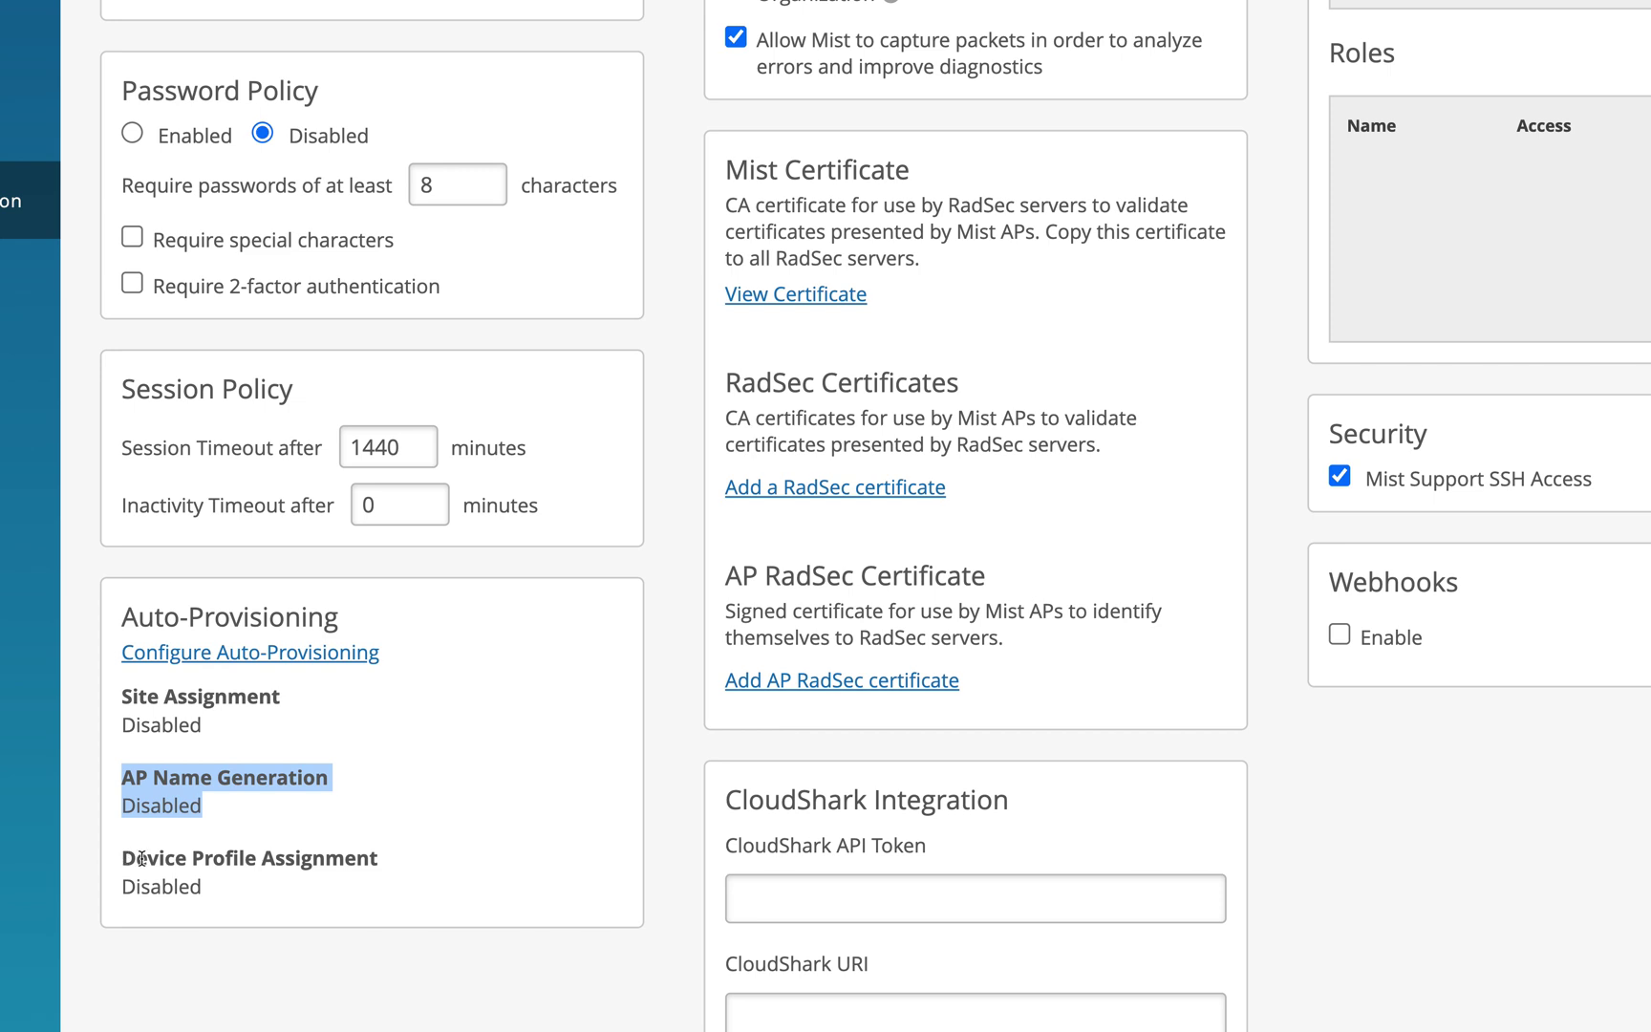
{"action": "left_click_drag", "start_coordinate": [250, 881], "coordinate": [118, 777]}
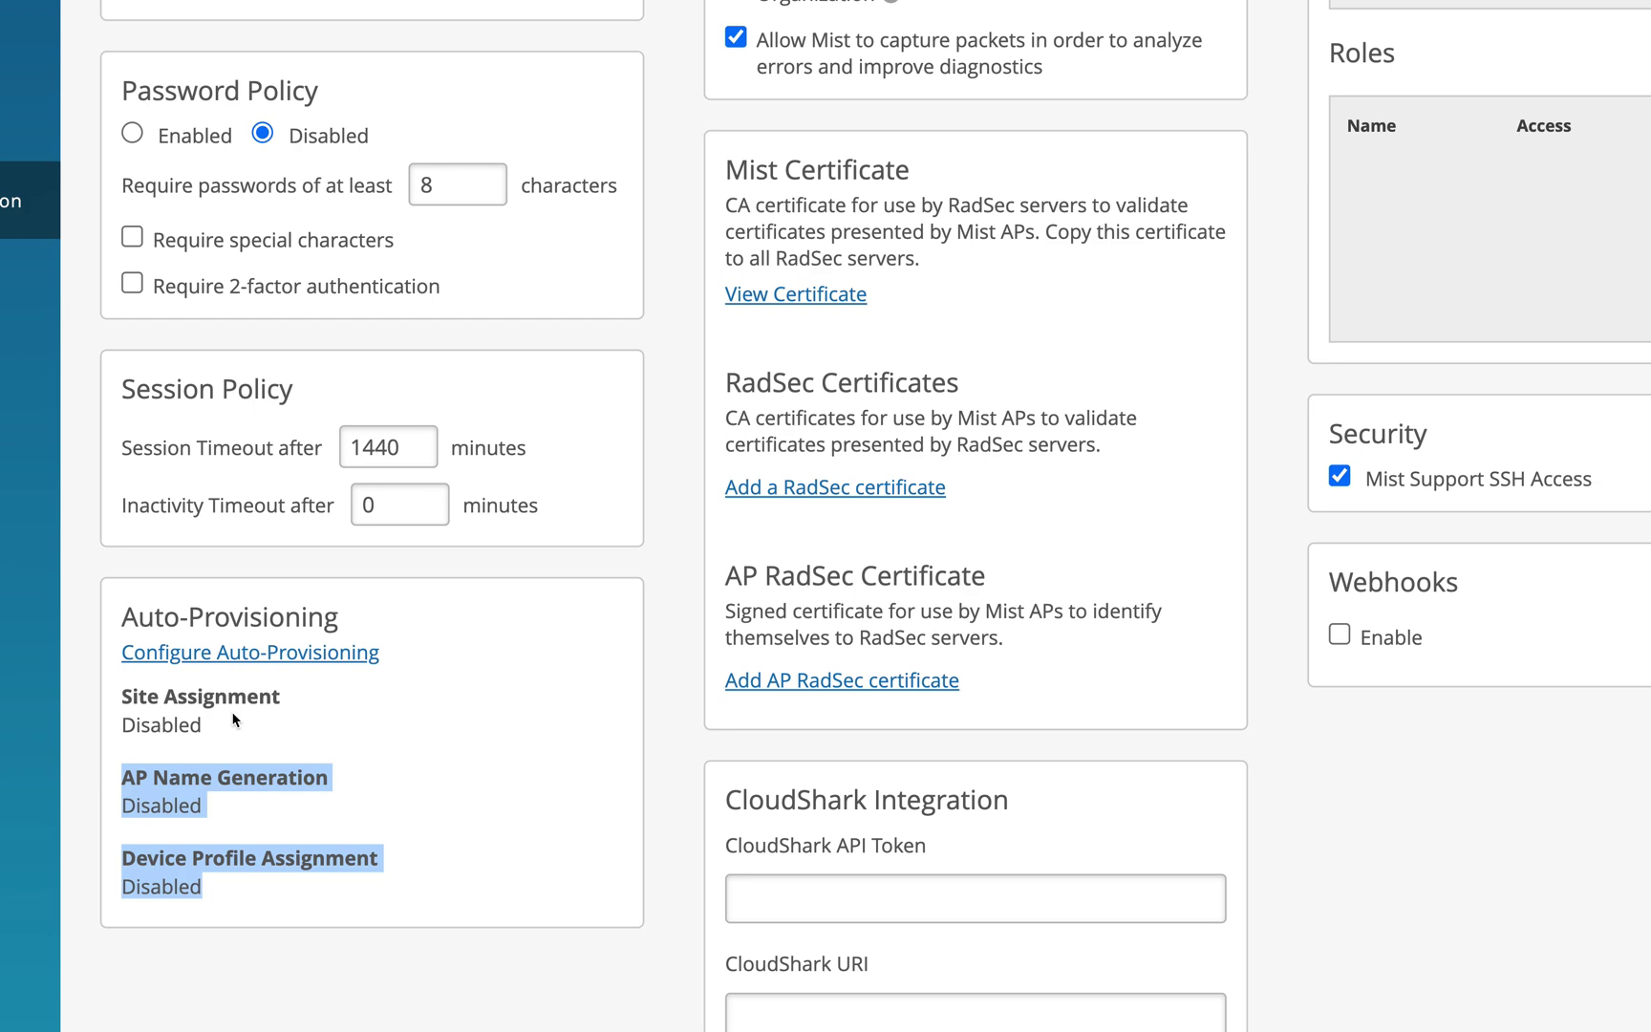
{"action": "left_click_drag", "start_coordinate": [230, 715], "coordinate": [115, 707]}
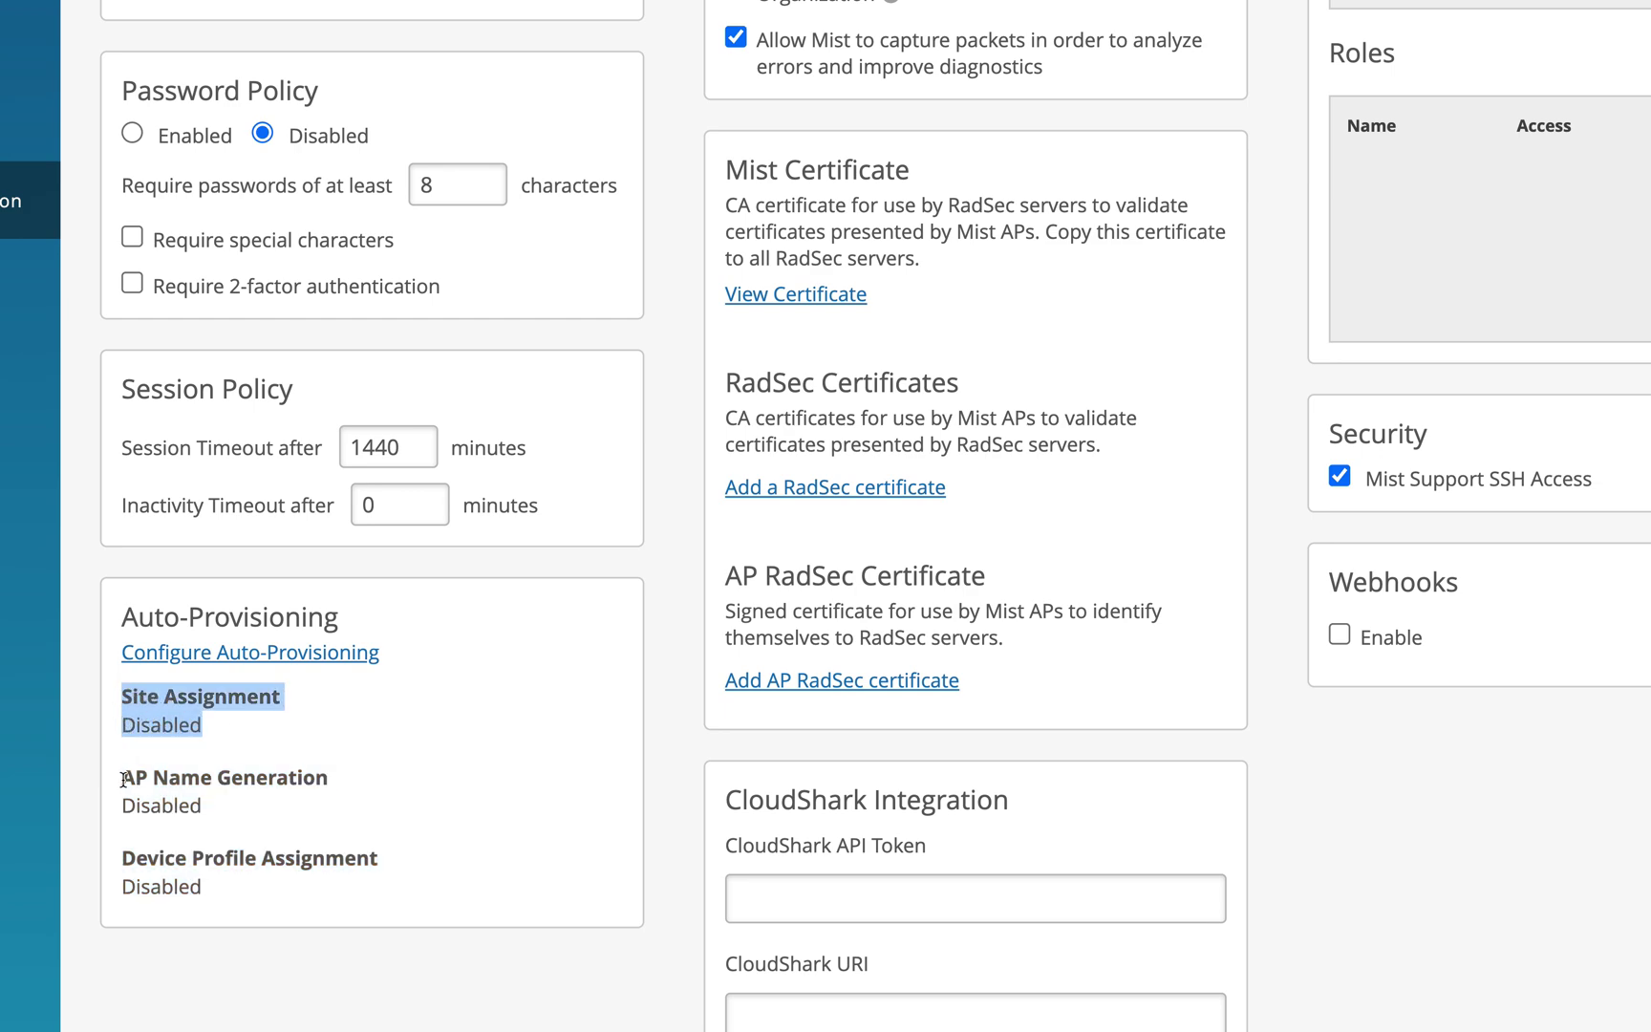
{"action": "left_click_drag", "start_coordinate": [123, 774], "coordinate": [294, 886]}
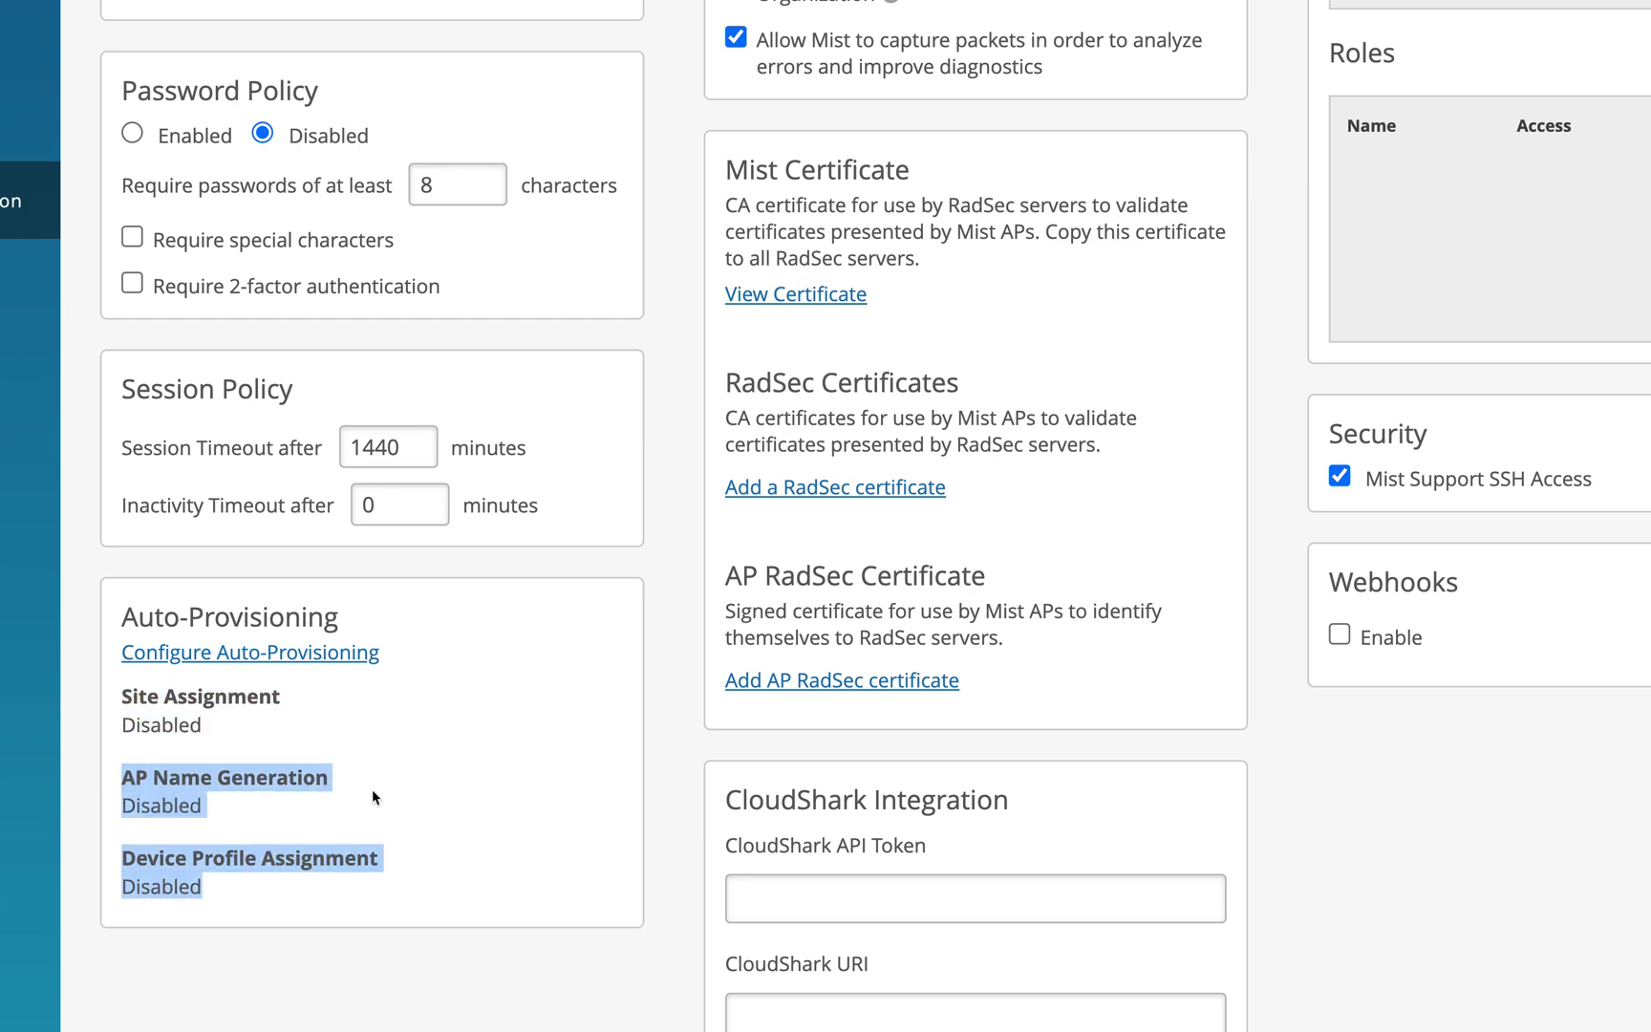
{"action": "scroll", "coordinate": [337, 688], "scroll_direction": "up", "scroll_amount": 1}
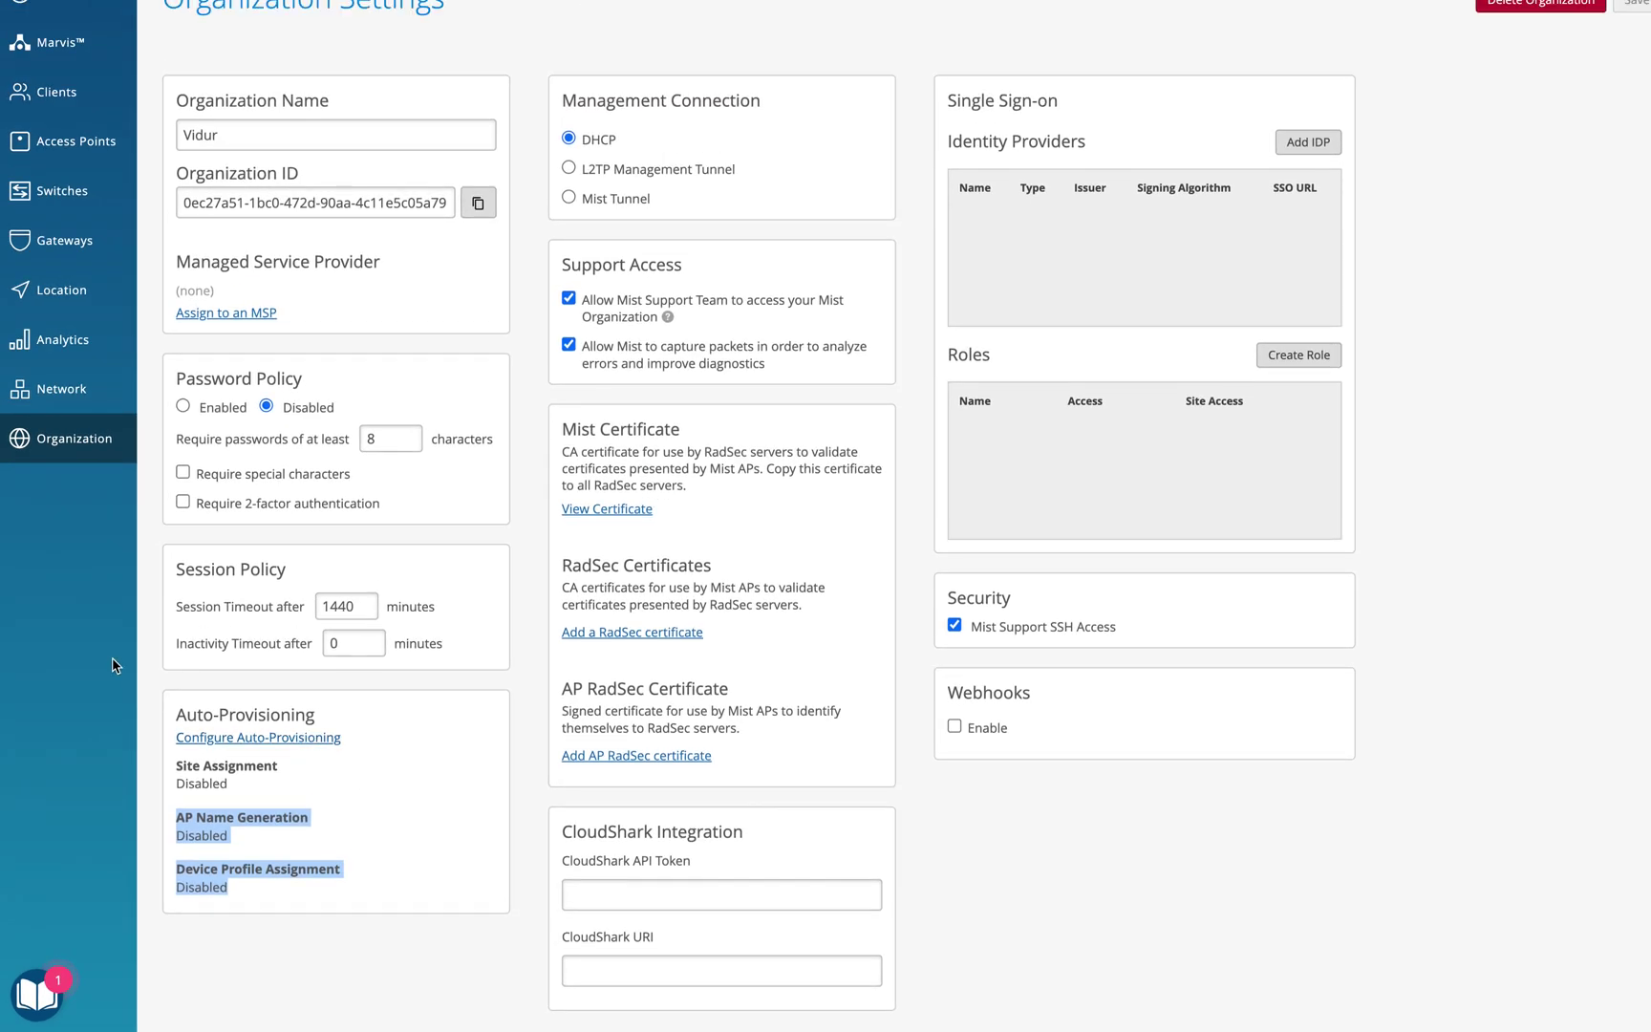
Step: Go to Organization > Inventory to view the Access Points list
{"action": "mouse_move", "coordinate": [59, 438]}
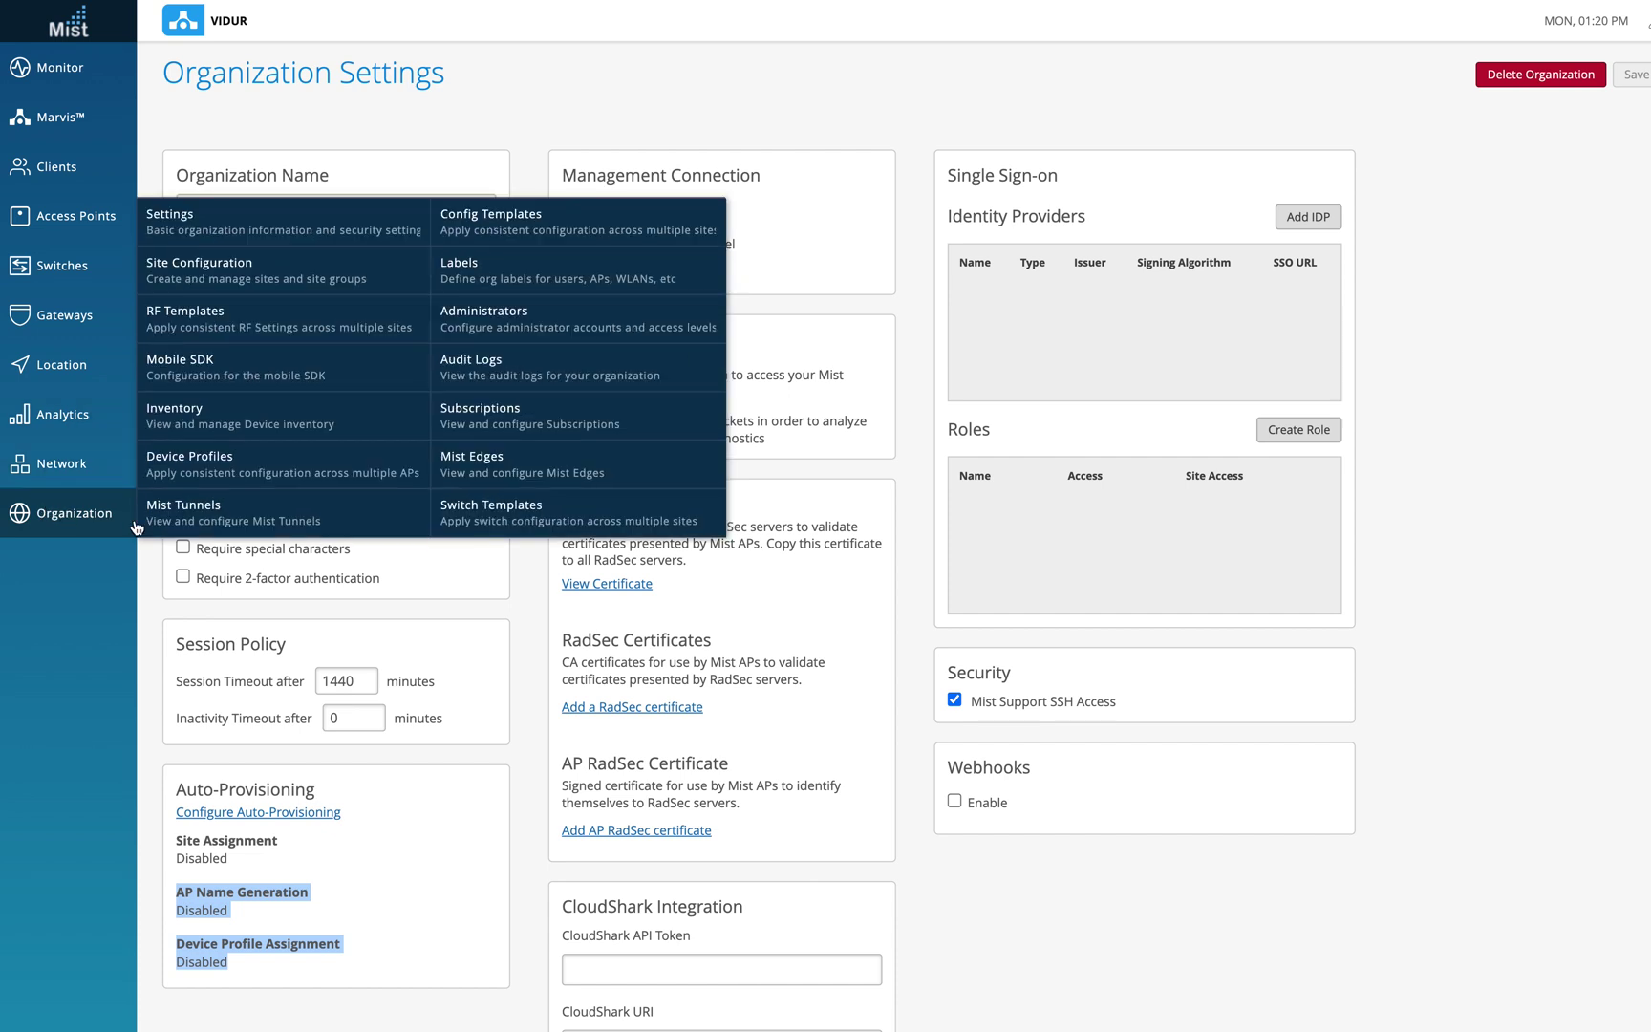
{"action": "mouse_move", "coordinate": [80, 520]}
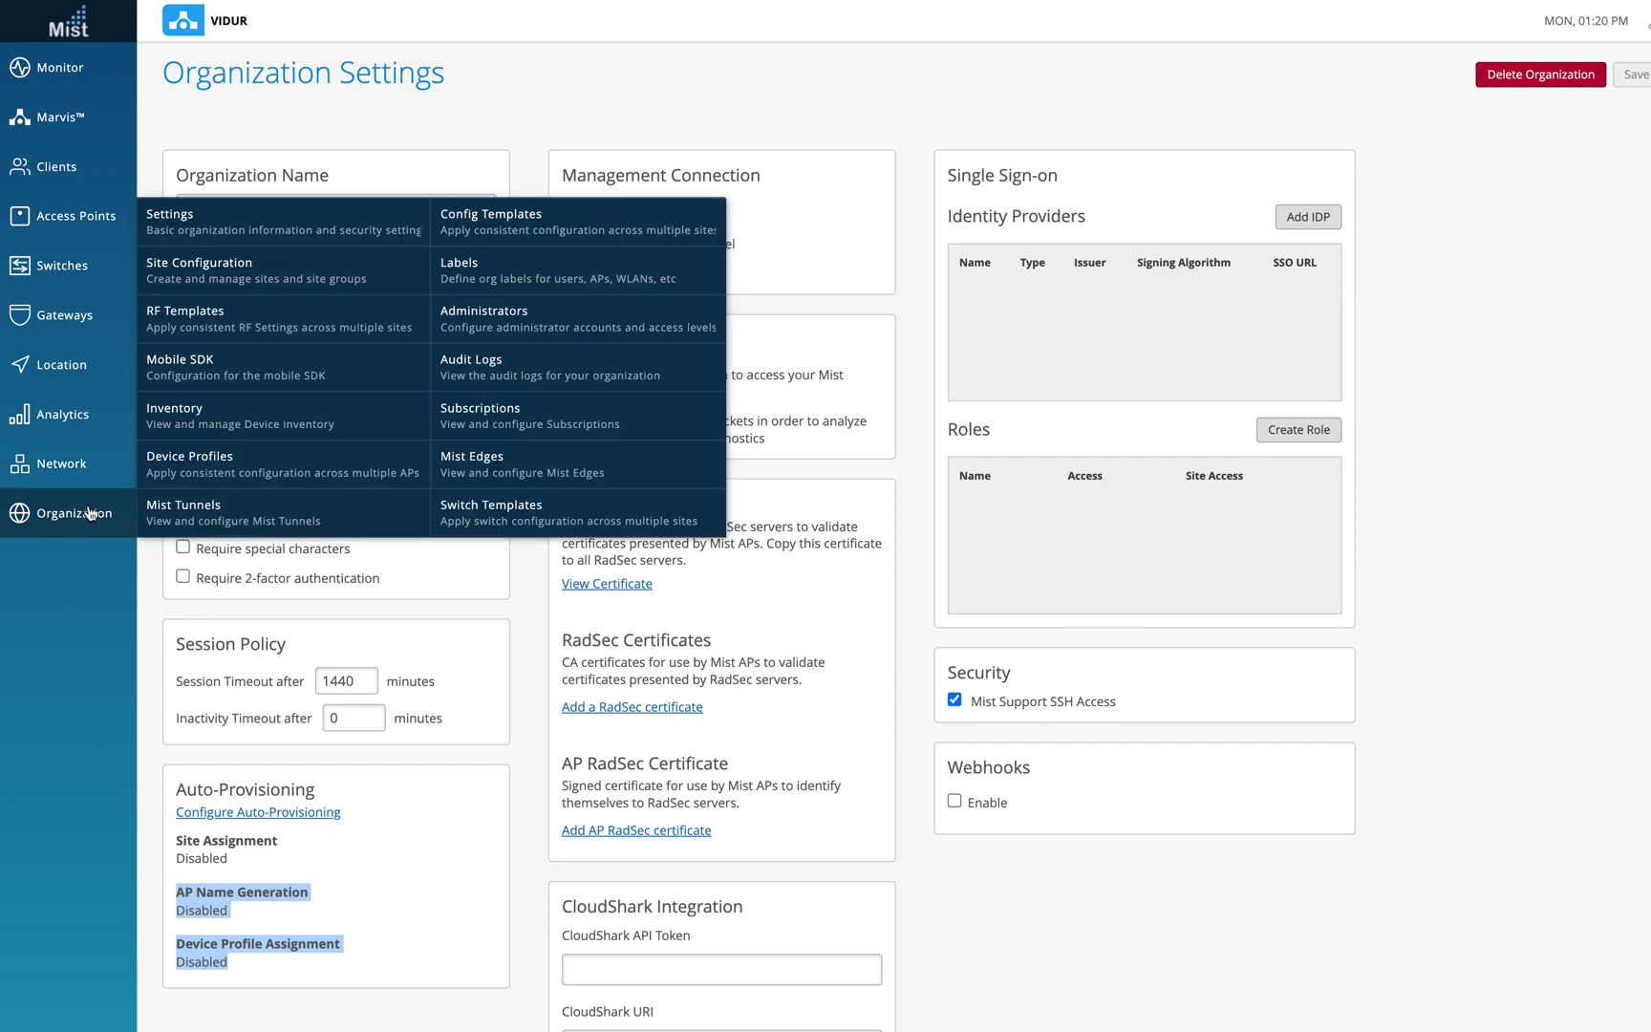
{"action": "left_click", "coordinate": [218, 417]}
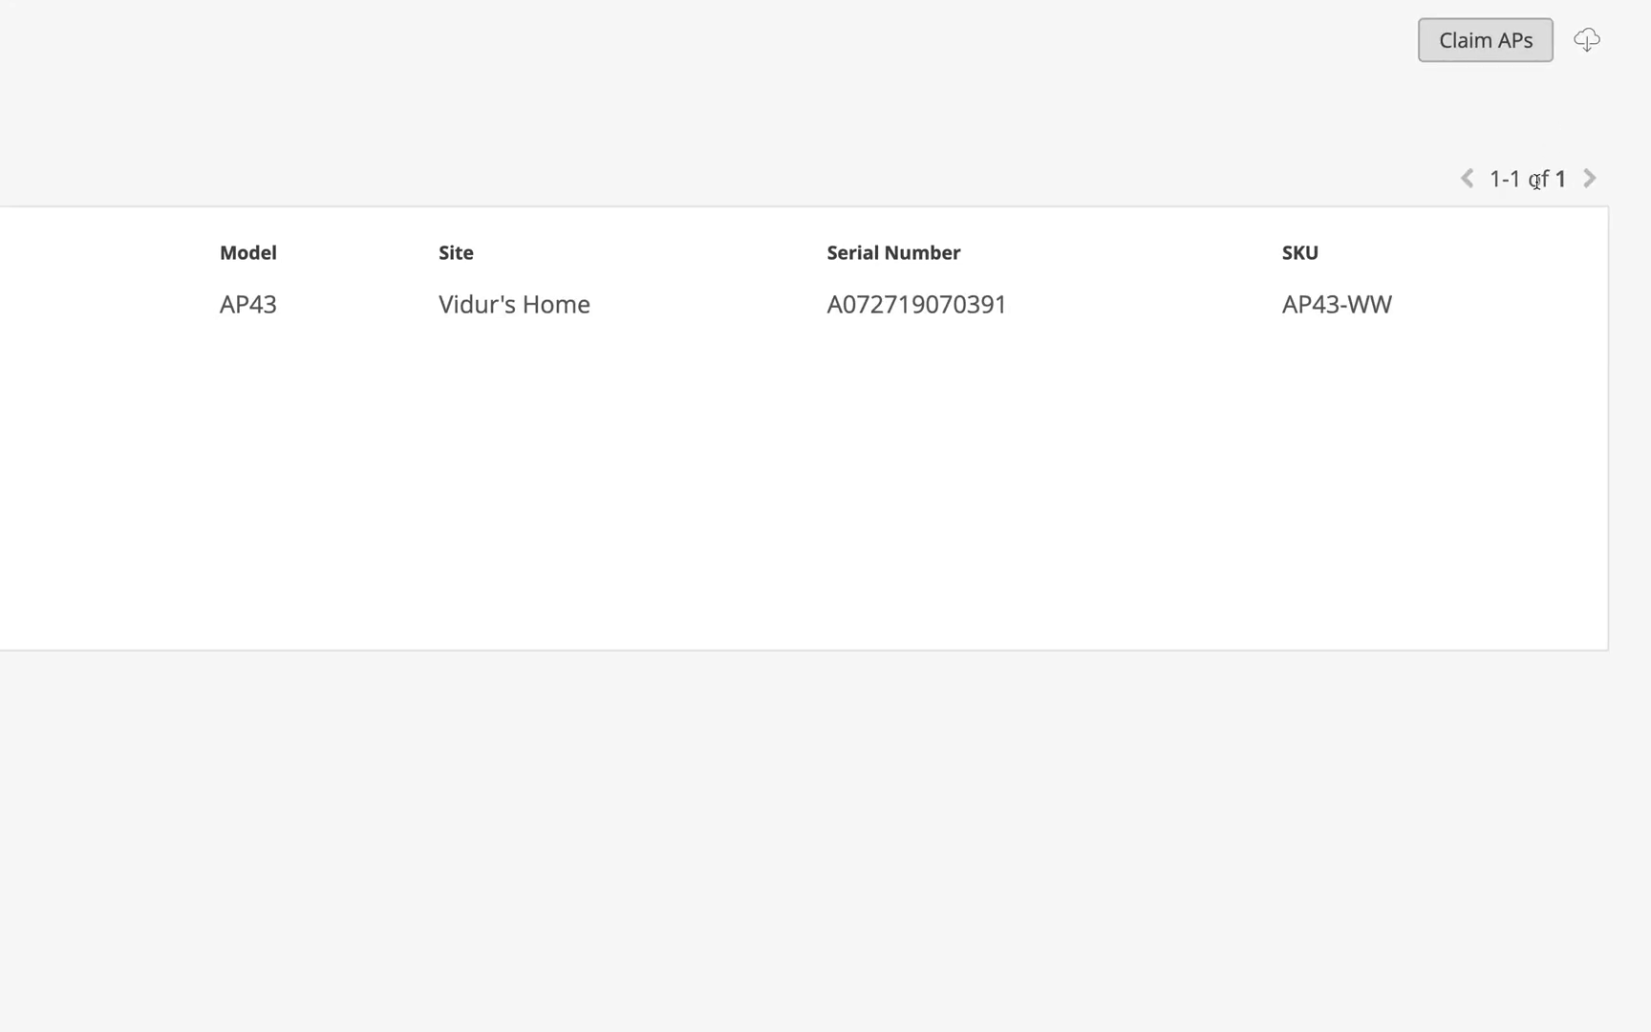
Step: Start an AP claim with a claim code and site assignment unchecked, then cancel it
{"action": "left_click", "coordinate": [1490, 43]}
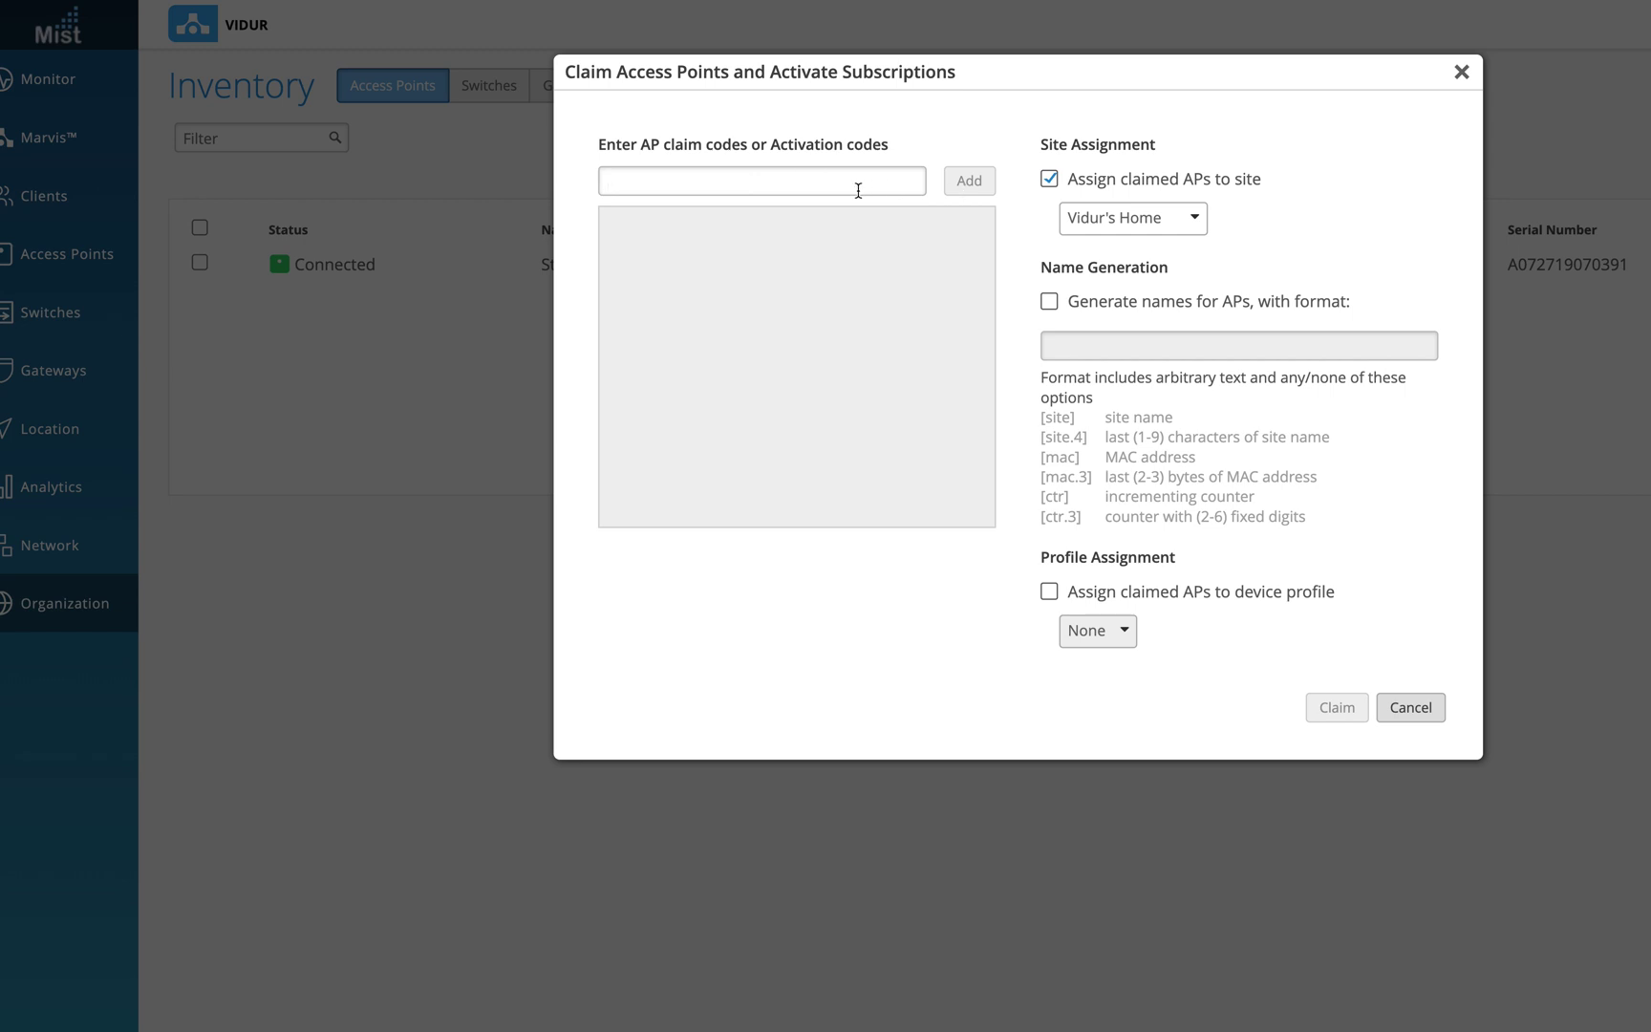
{"action": "type", "text": "mbdgsbkgsgjns"}
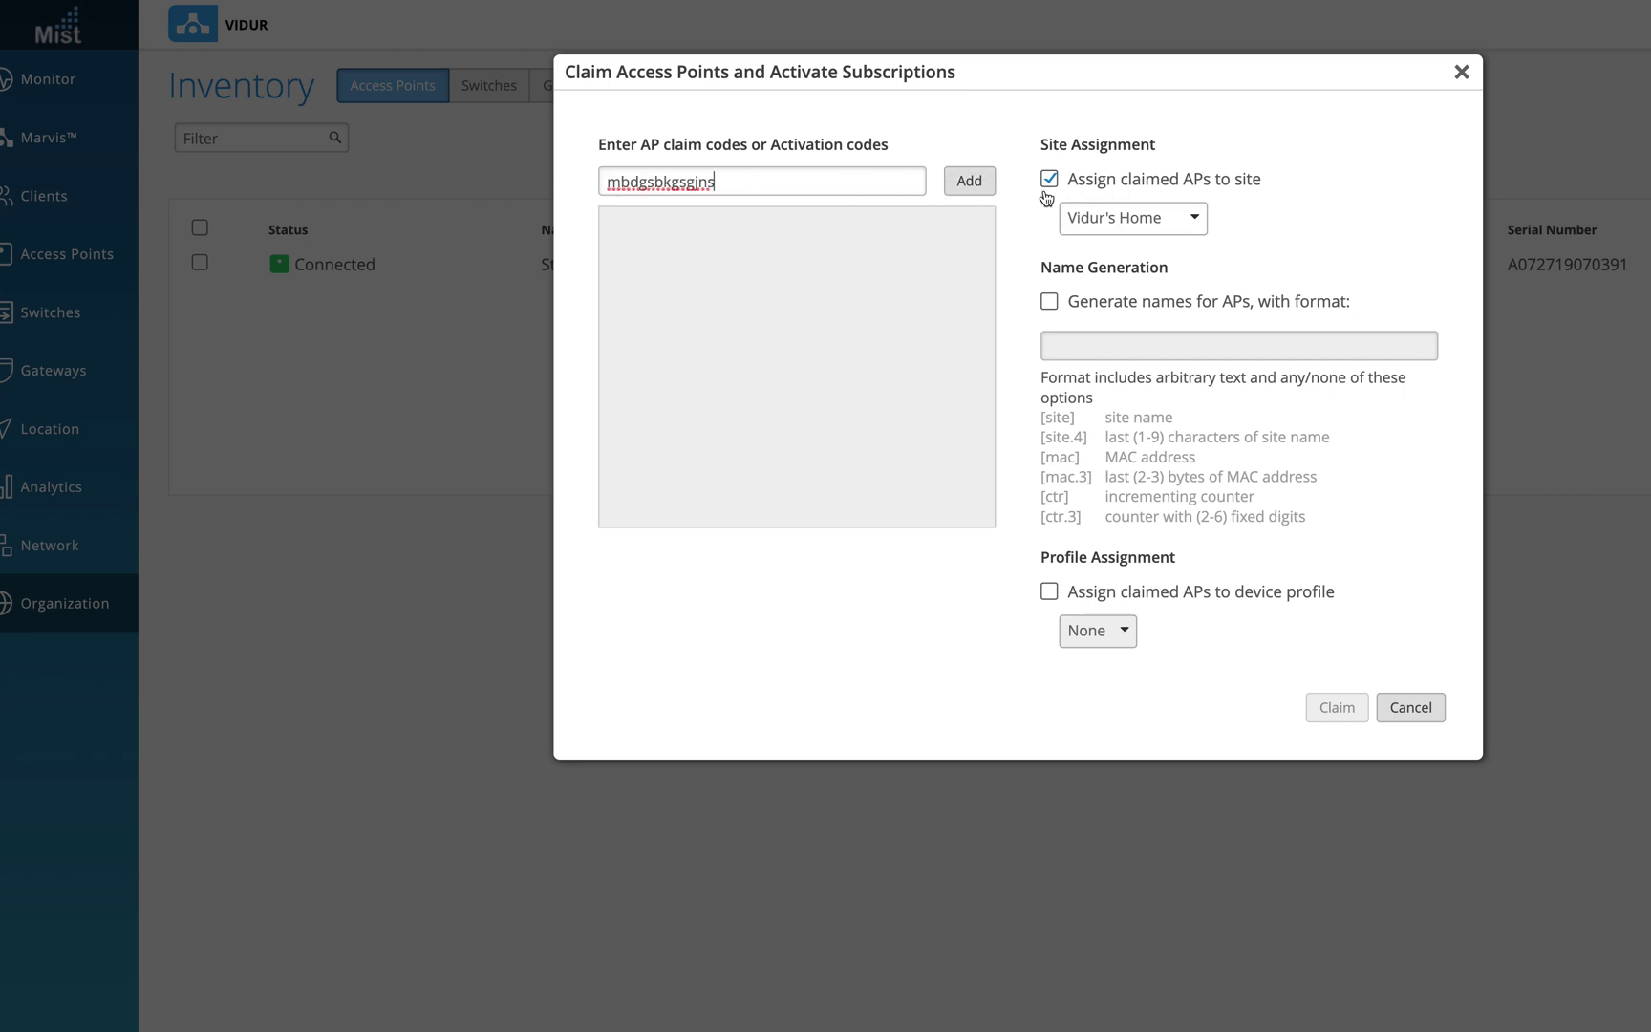
{"action": "left_click", "coordinate": [1049, 179]}
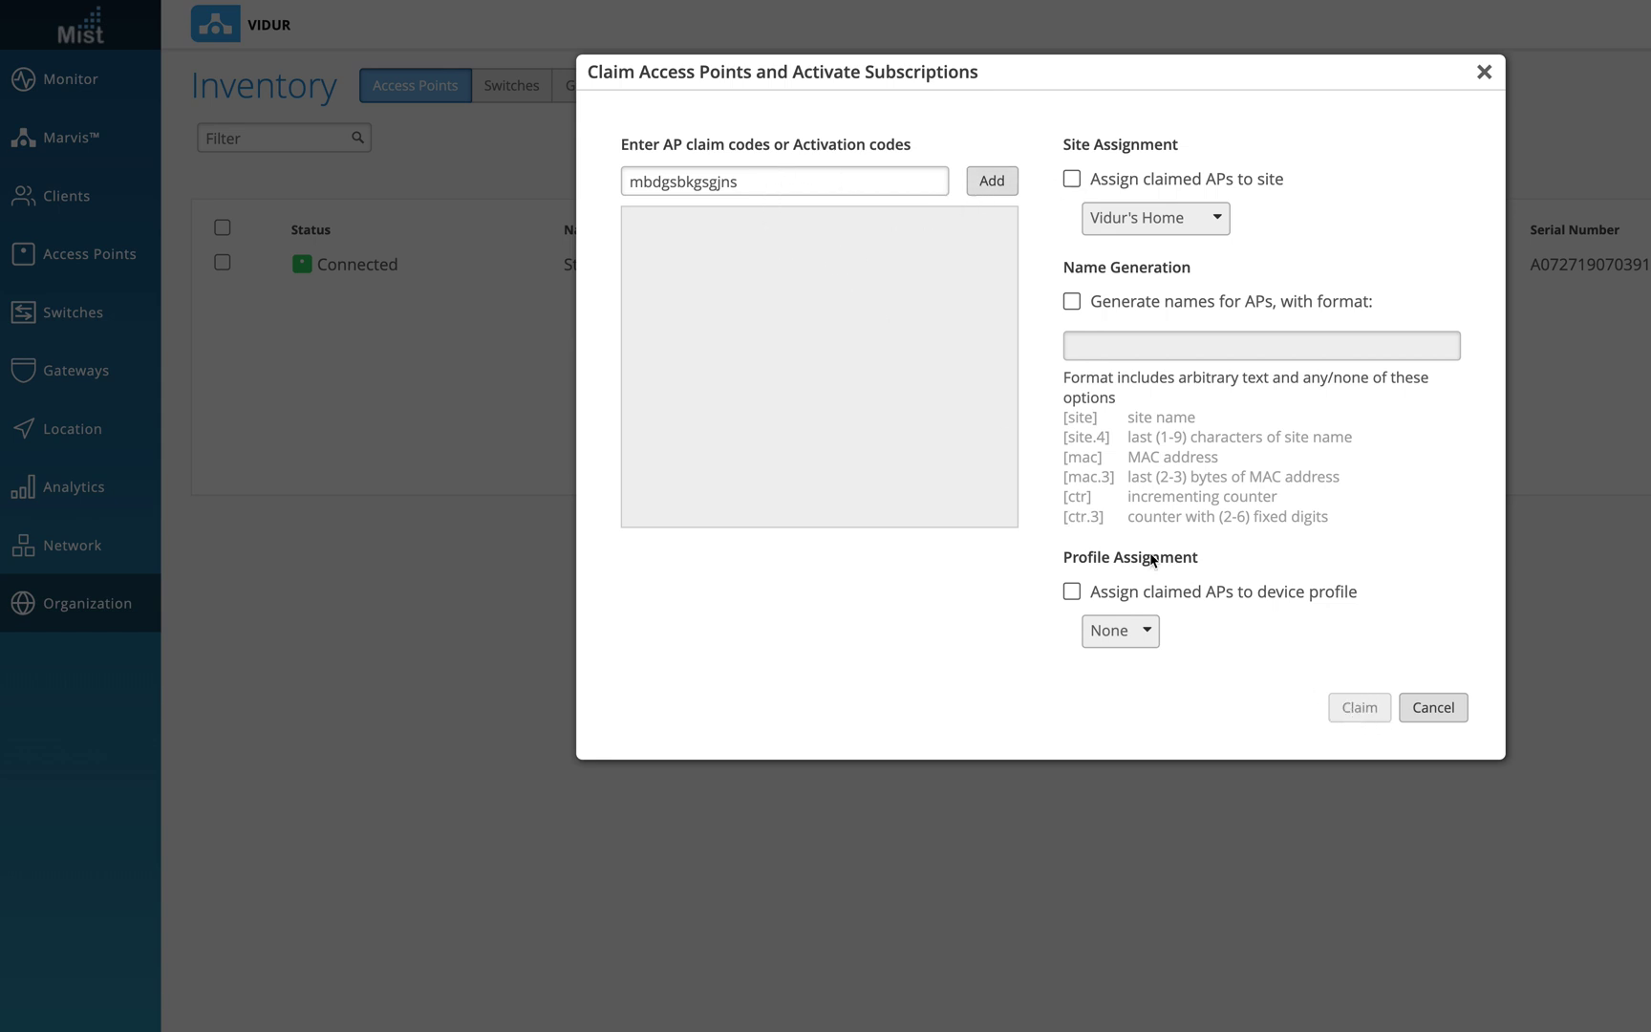
{"action": "double_click", "coordinate": [734, 181]}
{"action": "left_click_drag", "start_coordinate": [644, 181], "coordinate": [630, 181]}
{"action": "left_click", "coordinate": [1433, 711]}
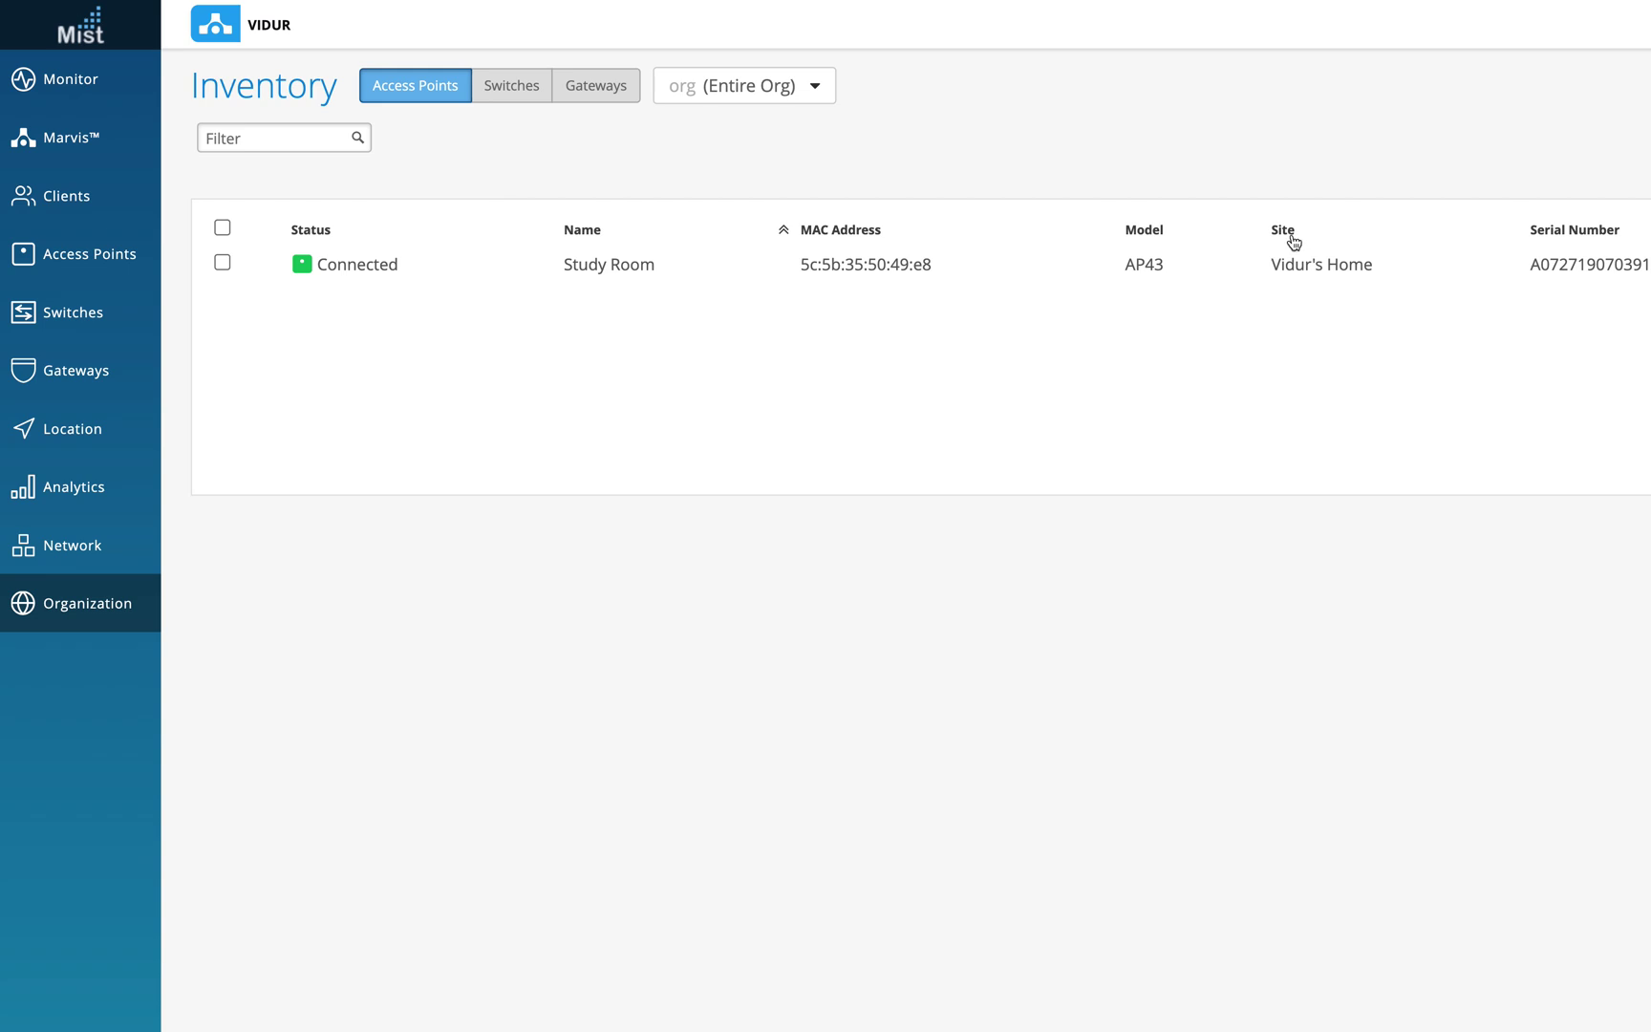
Step: Note the AP's assigned site, then open Auto-Provisioning from Organization Settings
{"action": "left_click_drag", "start_coordinate": [1277, 266], "coordinate": [1347, 270]}
{"action": "mouse_move", "coordinate": [74, 611]}
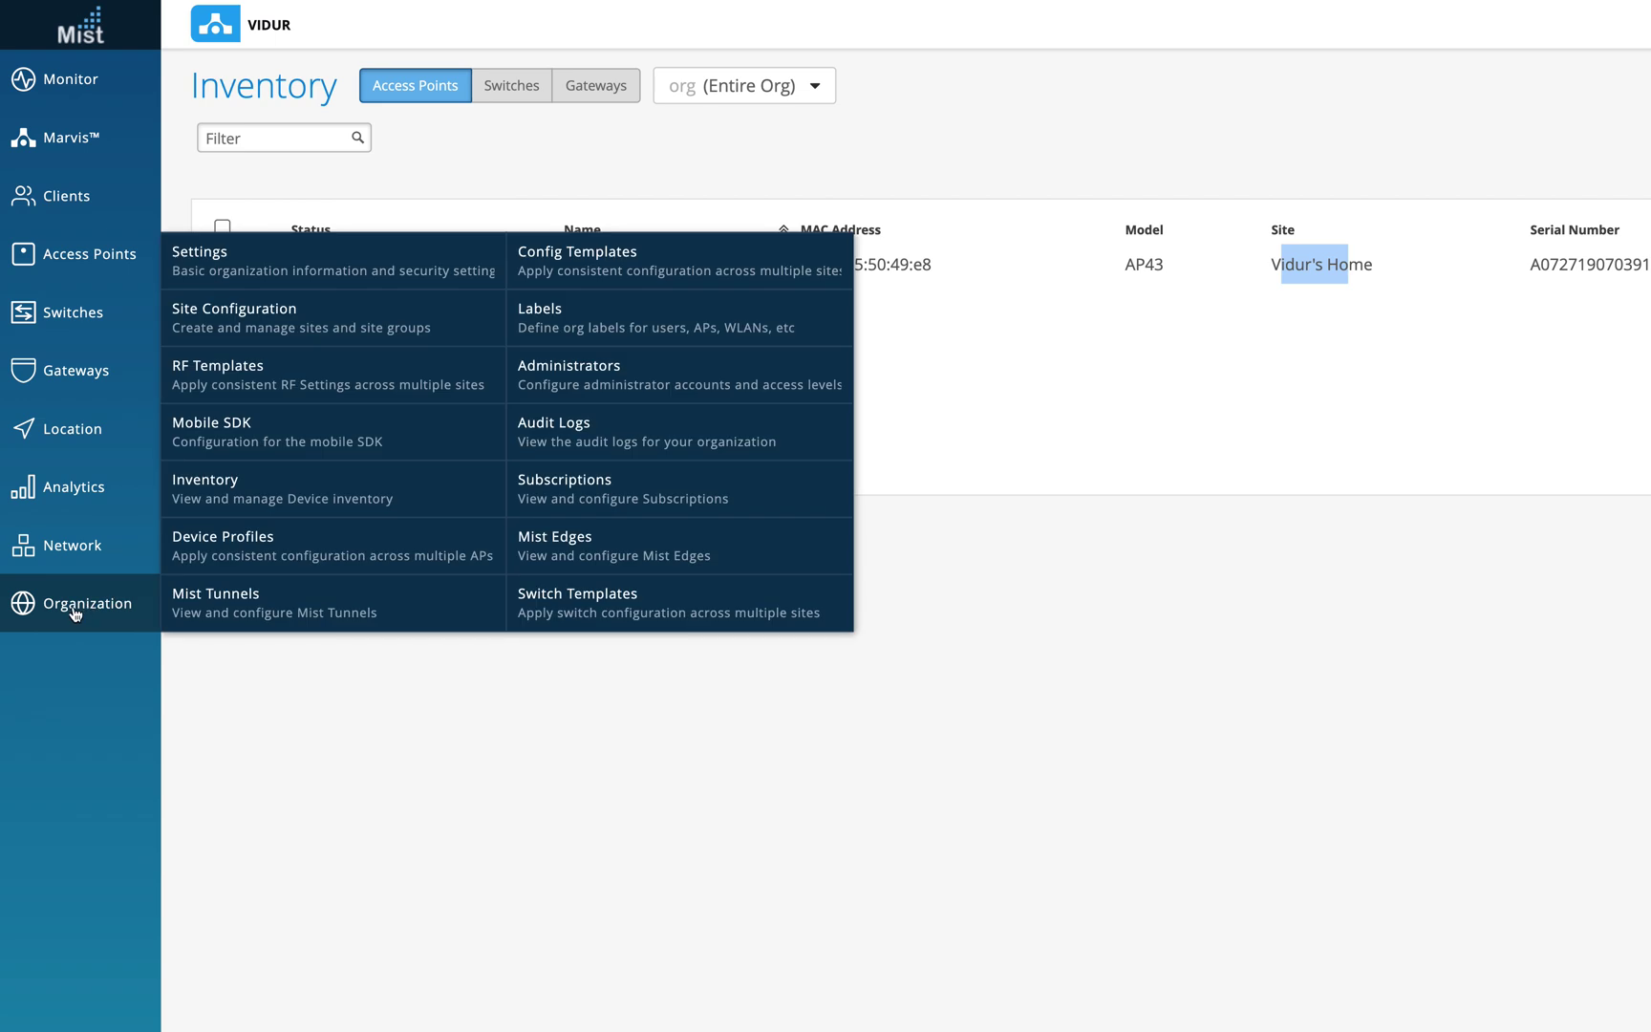
{"action": "left_click", "coordinate": [314, 267]}
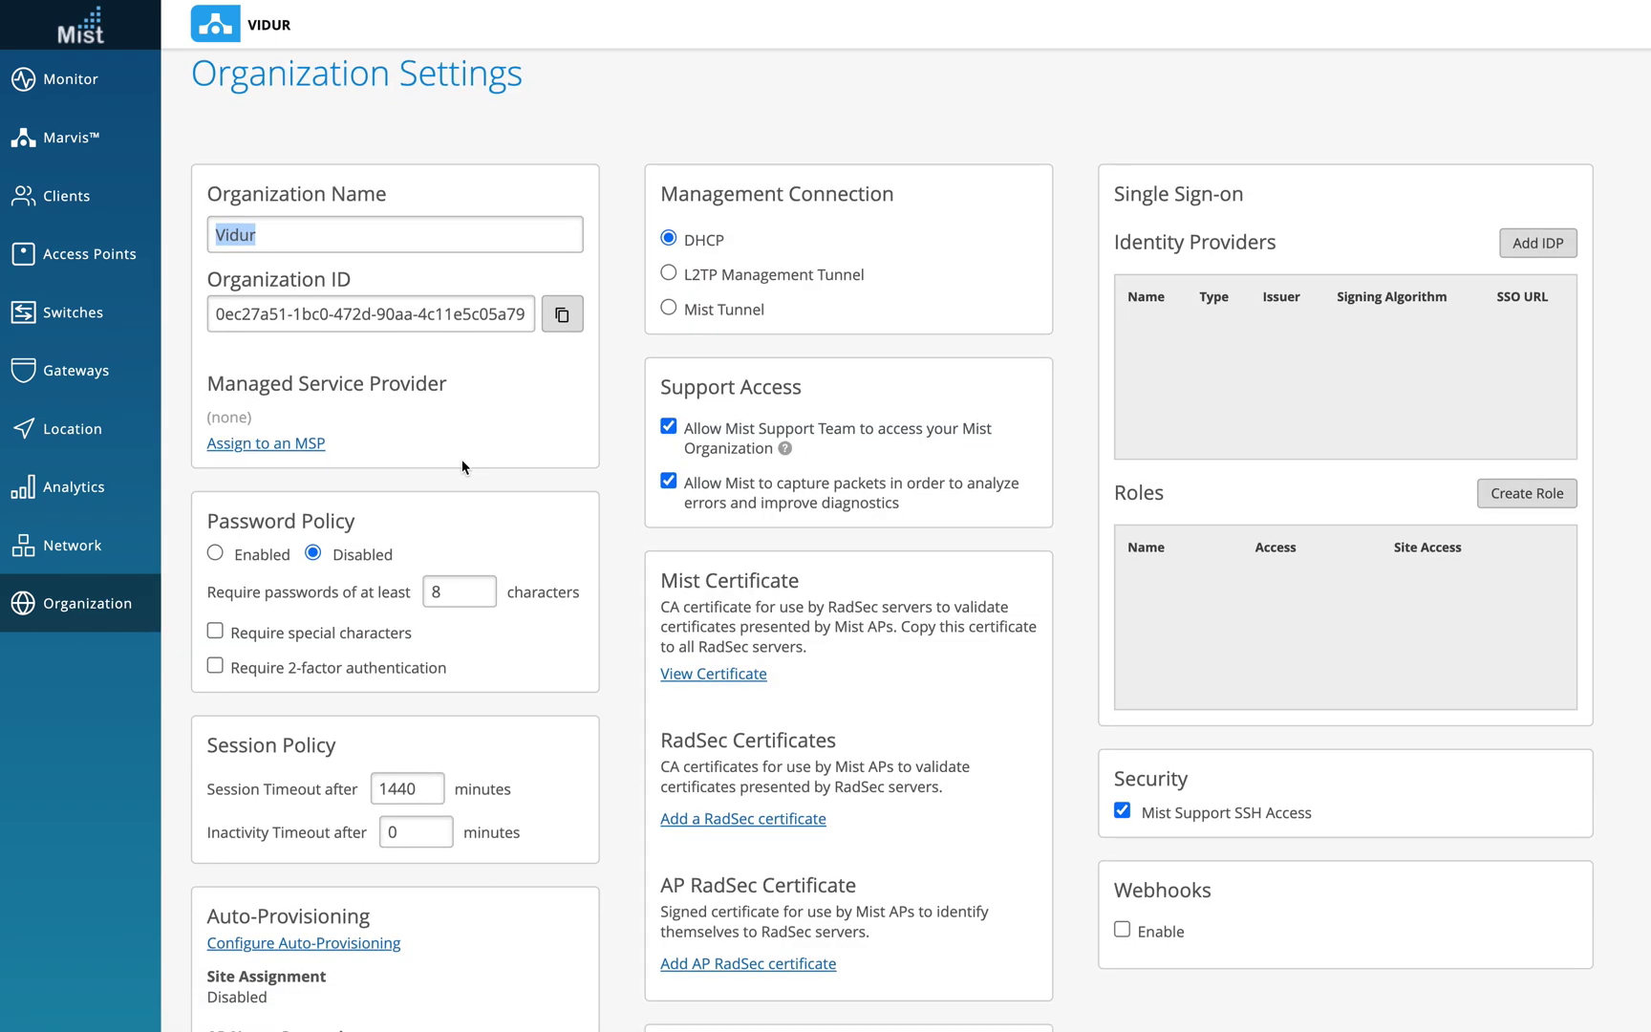
{"action": "scroll", "coordinate": [463, 467], "scroll_direction": "down", "scroll_amount": 3}
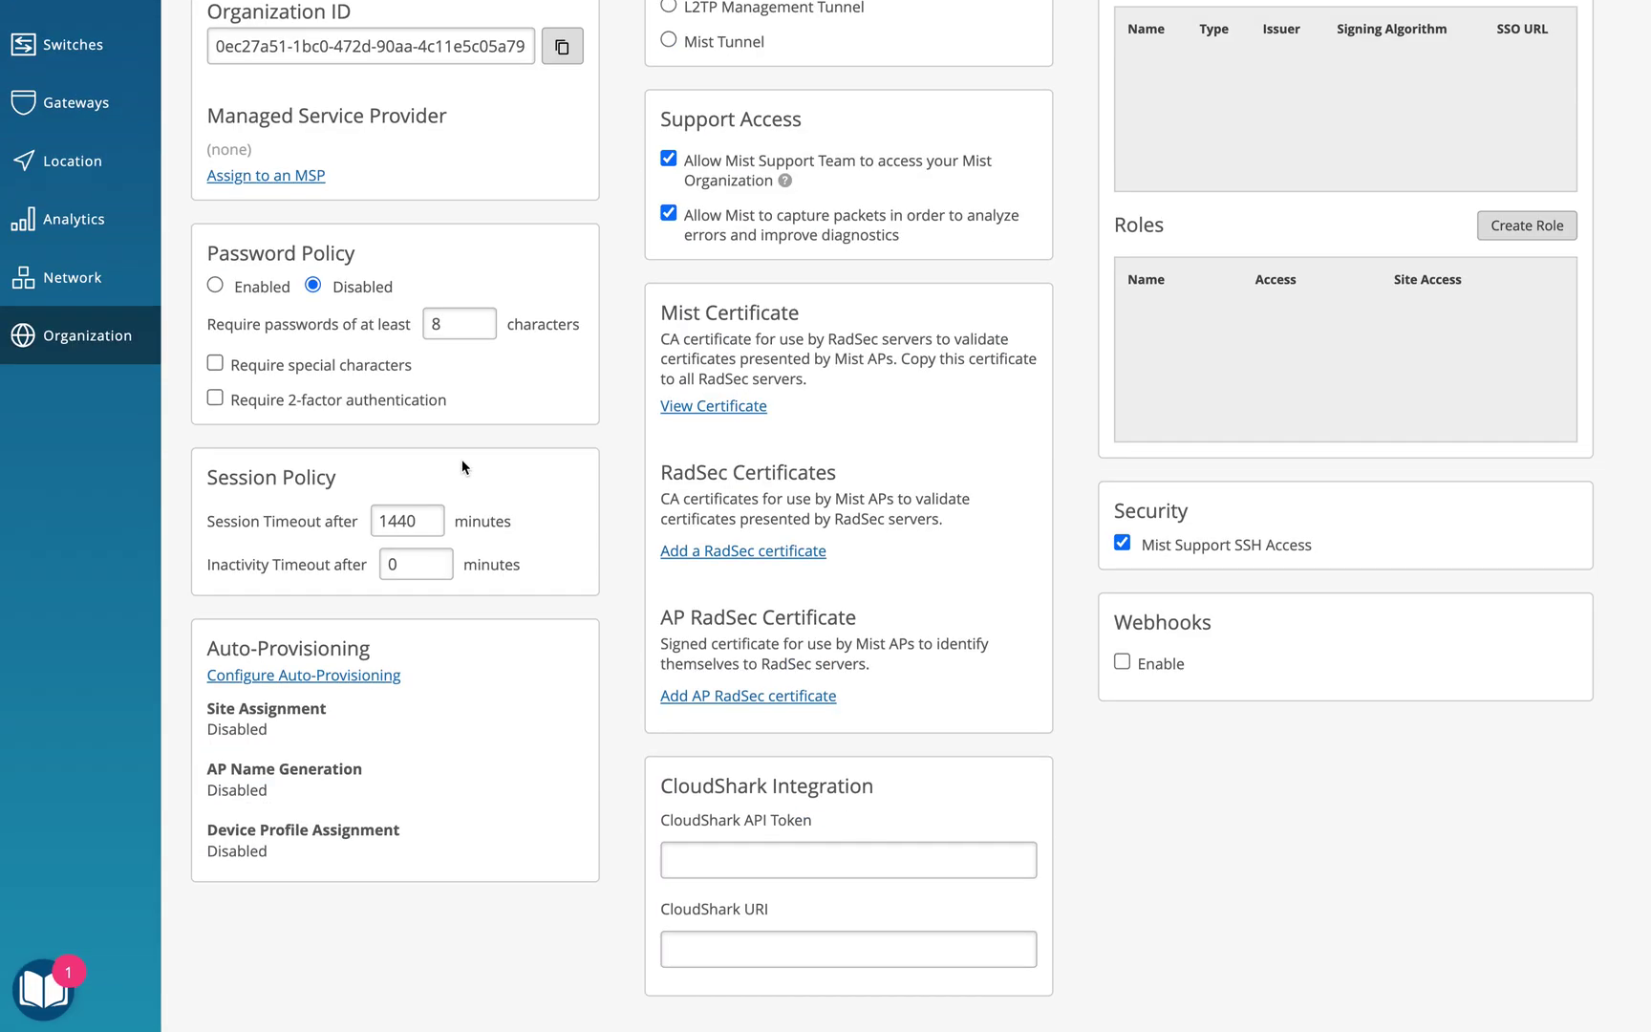
{"action": "left_click", "coordinate": [337, 674]}
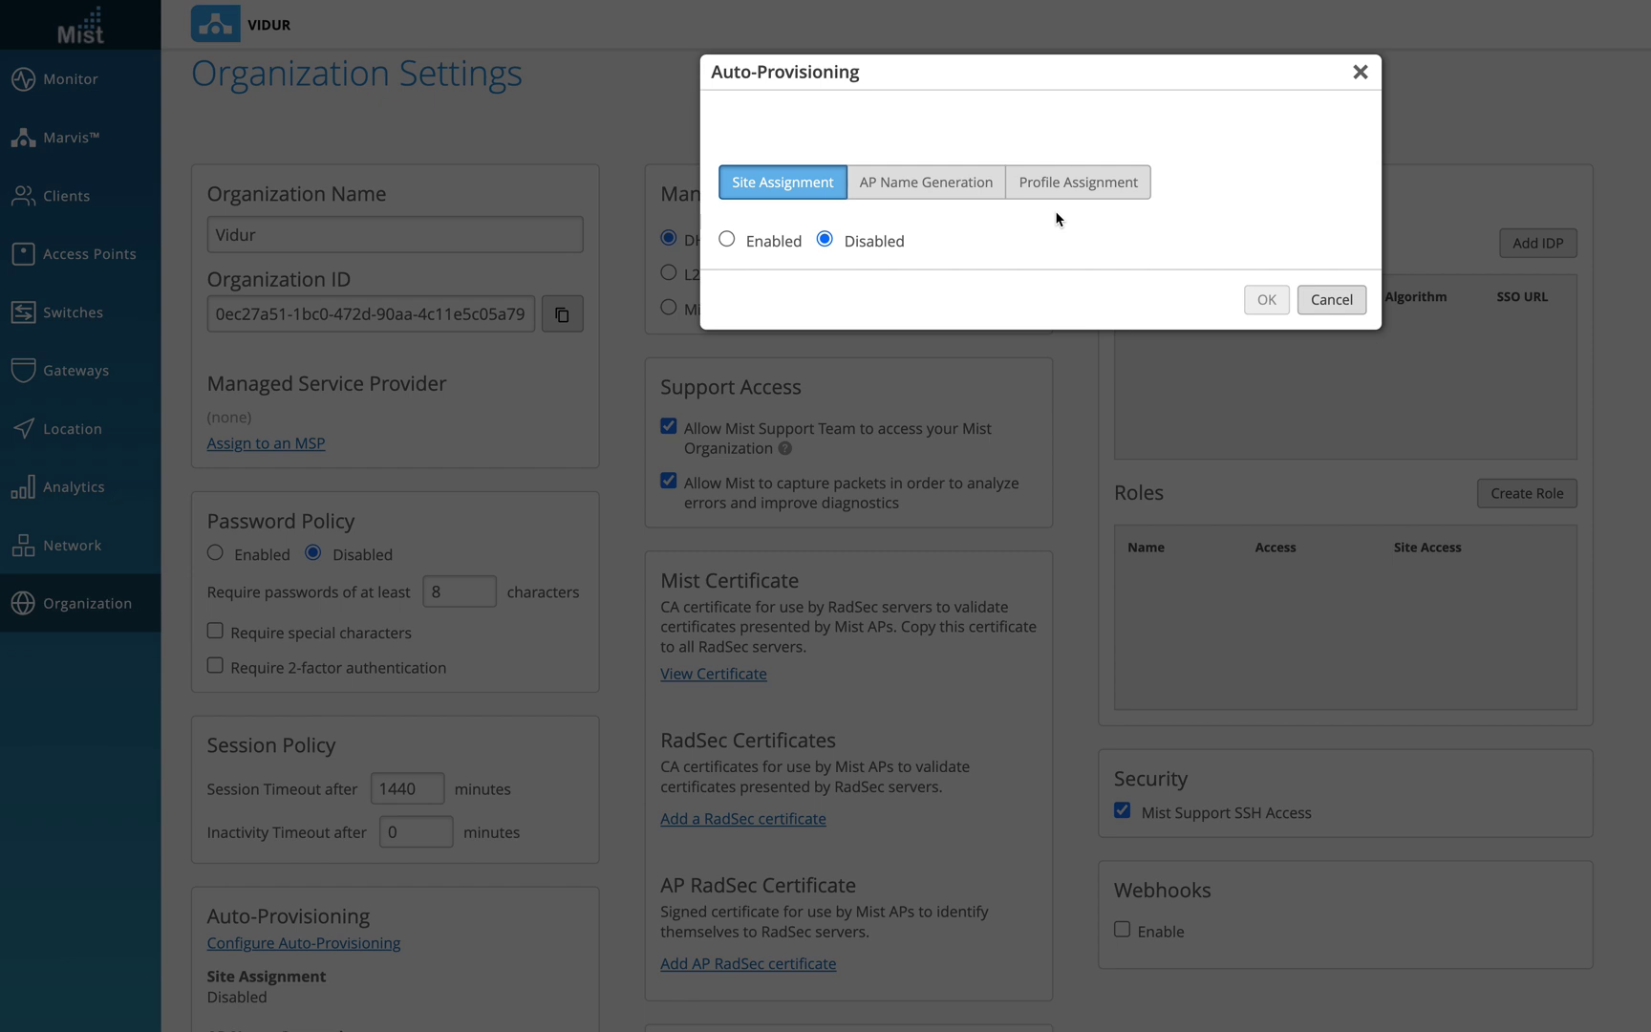
{"action": "left_click", "coordinate": [923, 184]}
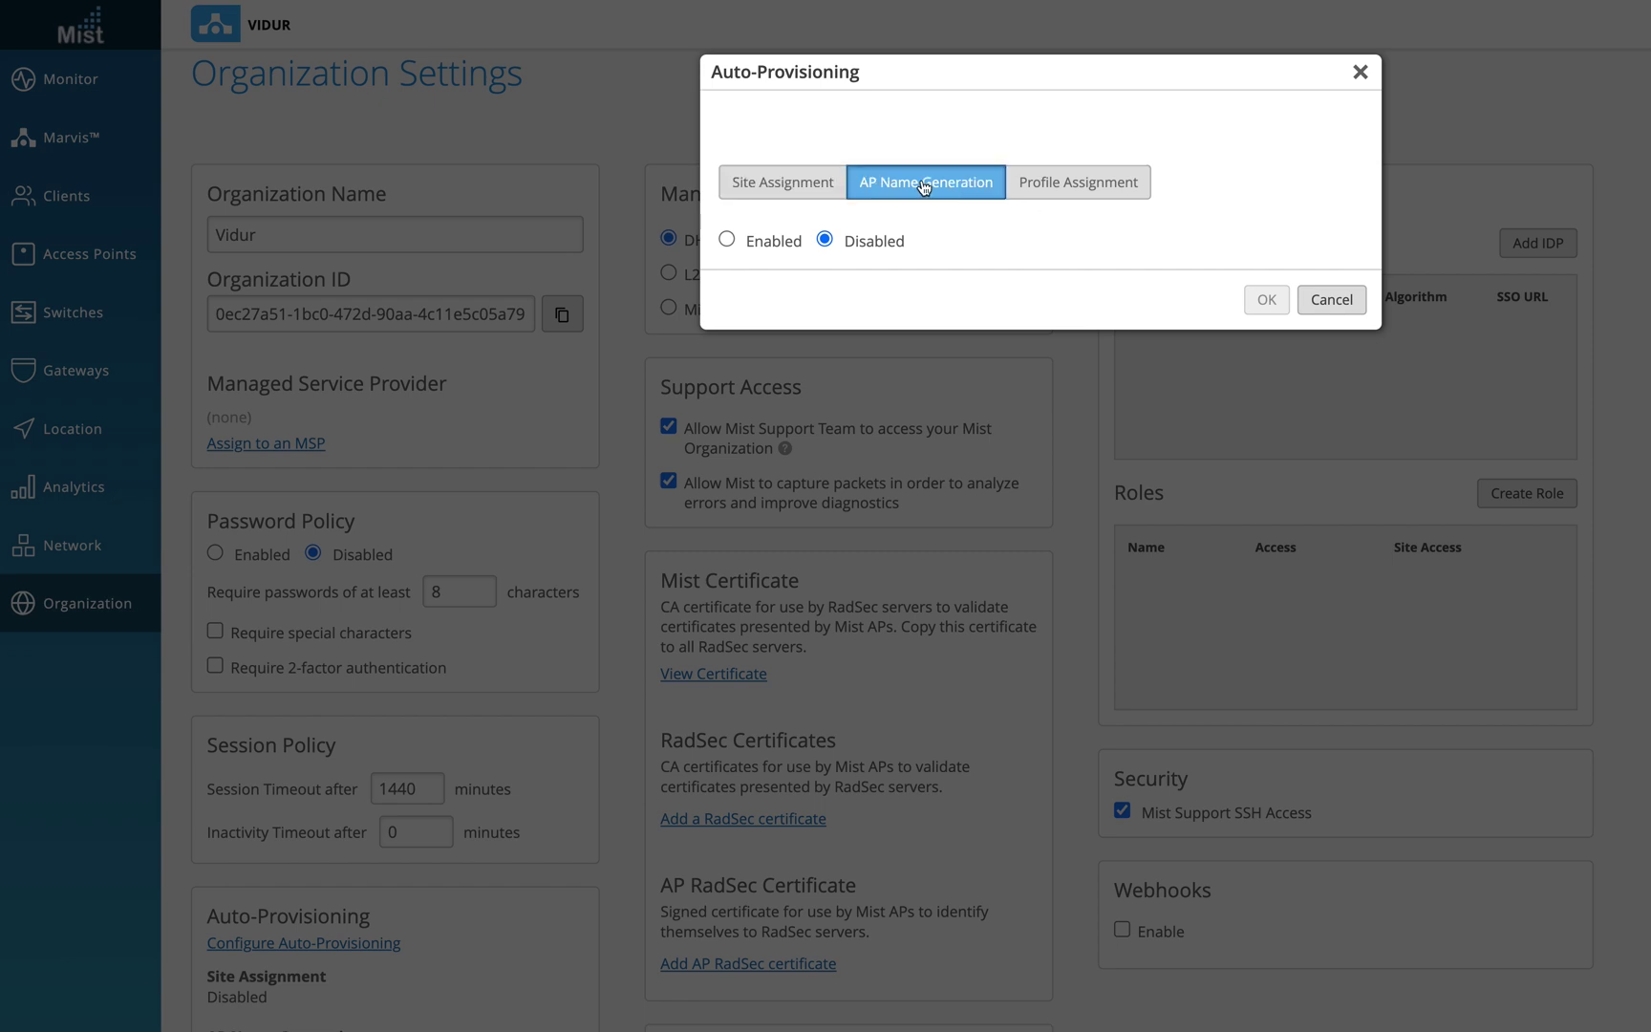
{"action": "left_click", "coordinate": [1075, 185]}
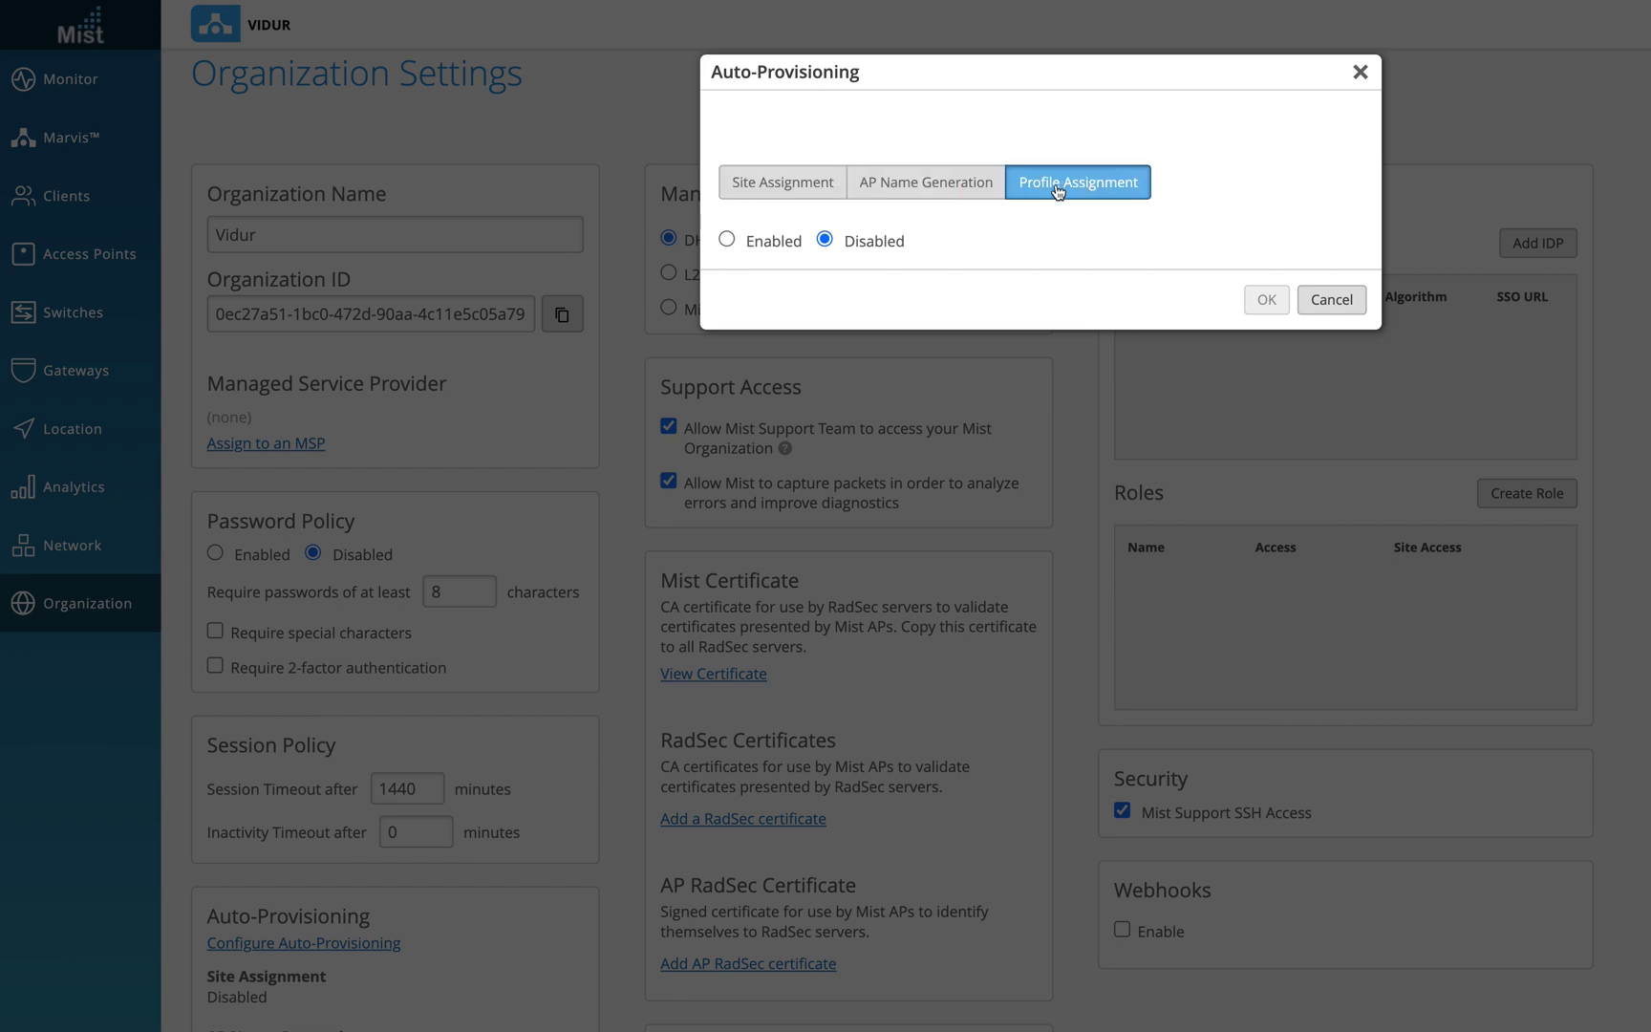
{"action": "left_click", "coordinate": [919, 195]}
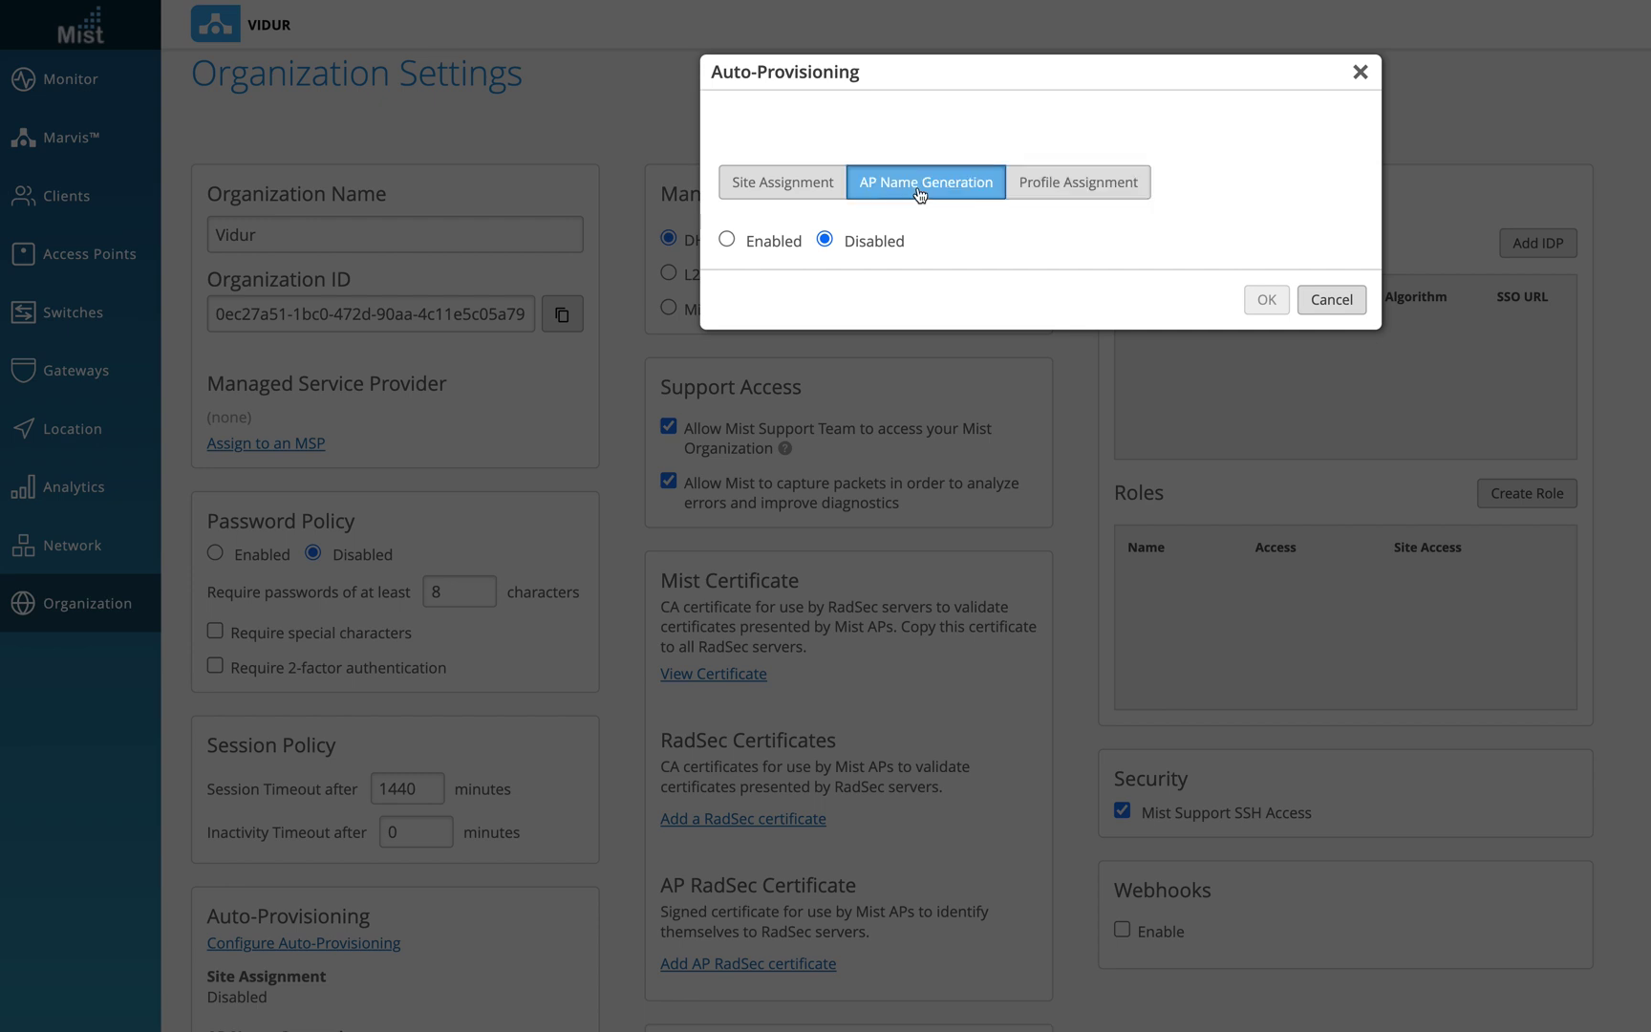
{"action": "left_click", "coordinate": [1066, 187]}
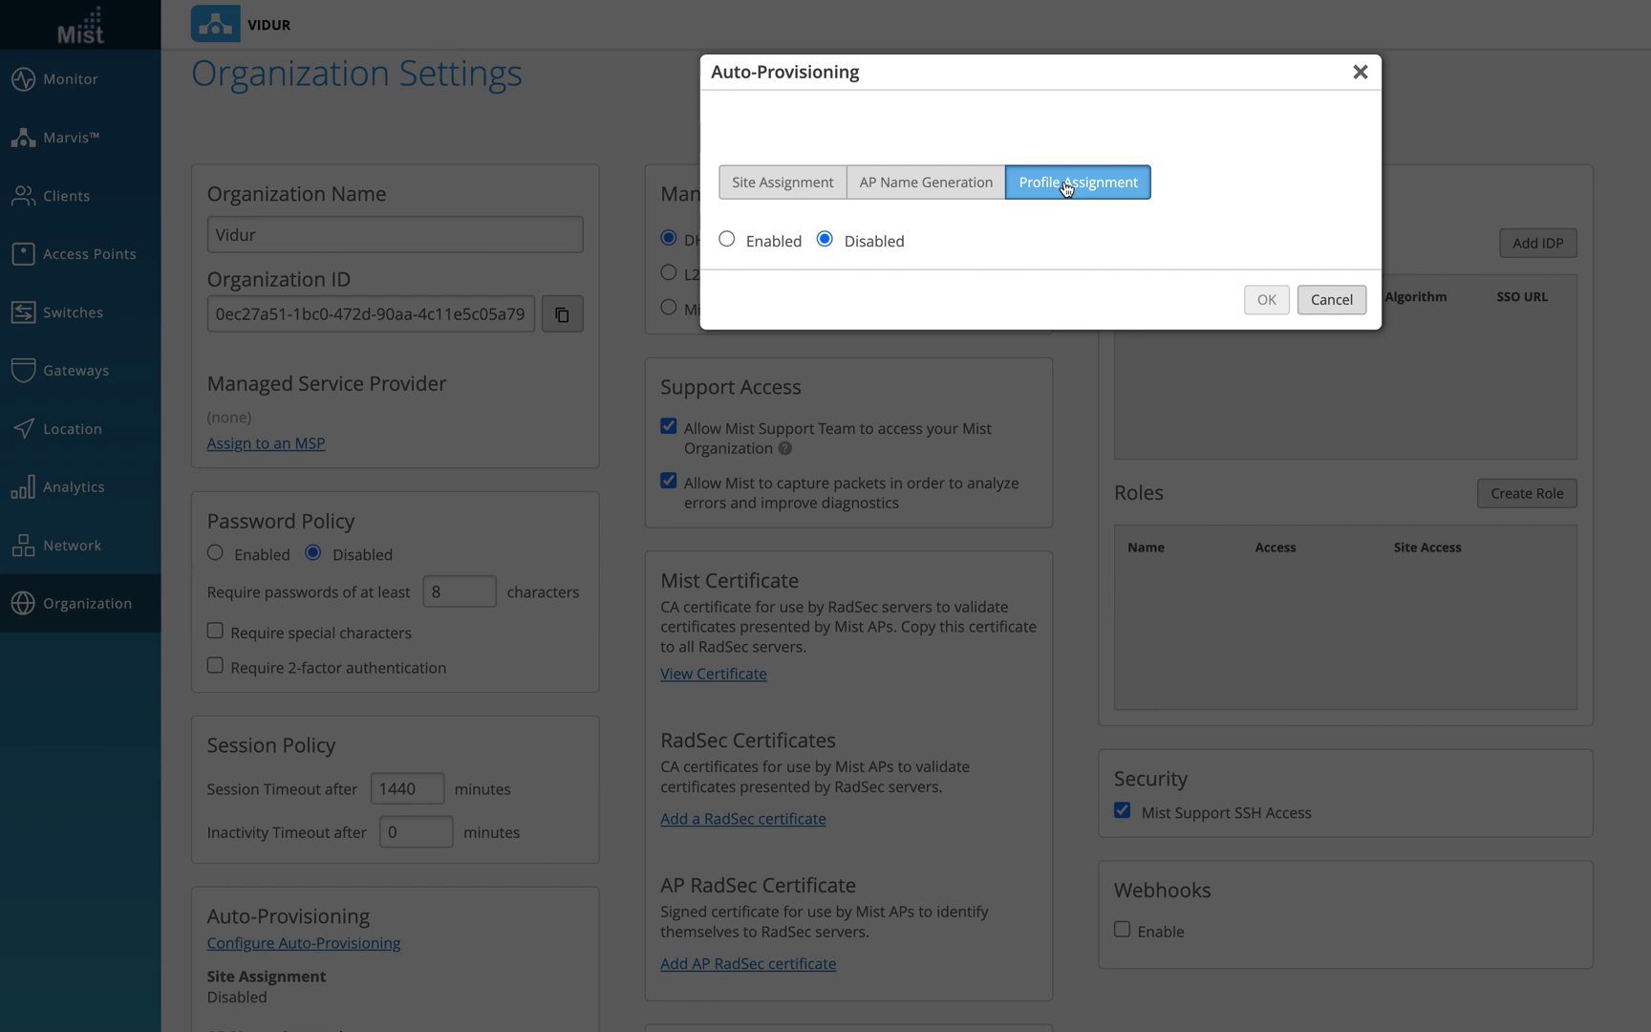
{"action": "left_click", "coordinate": [764, 194]}
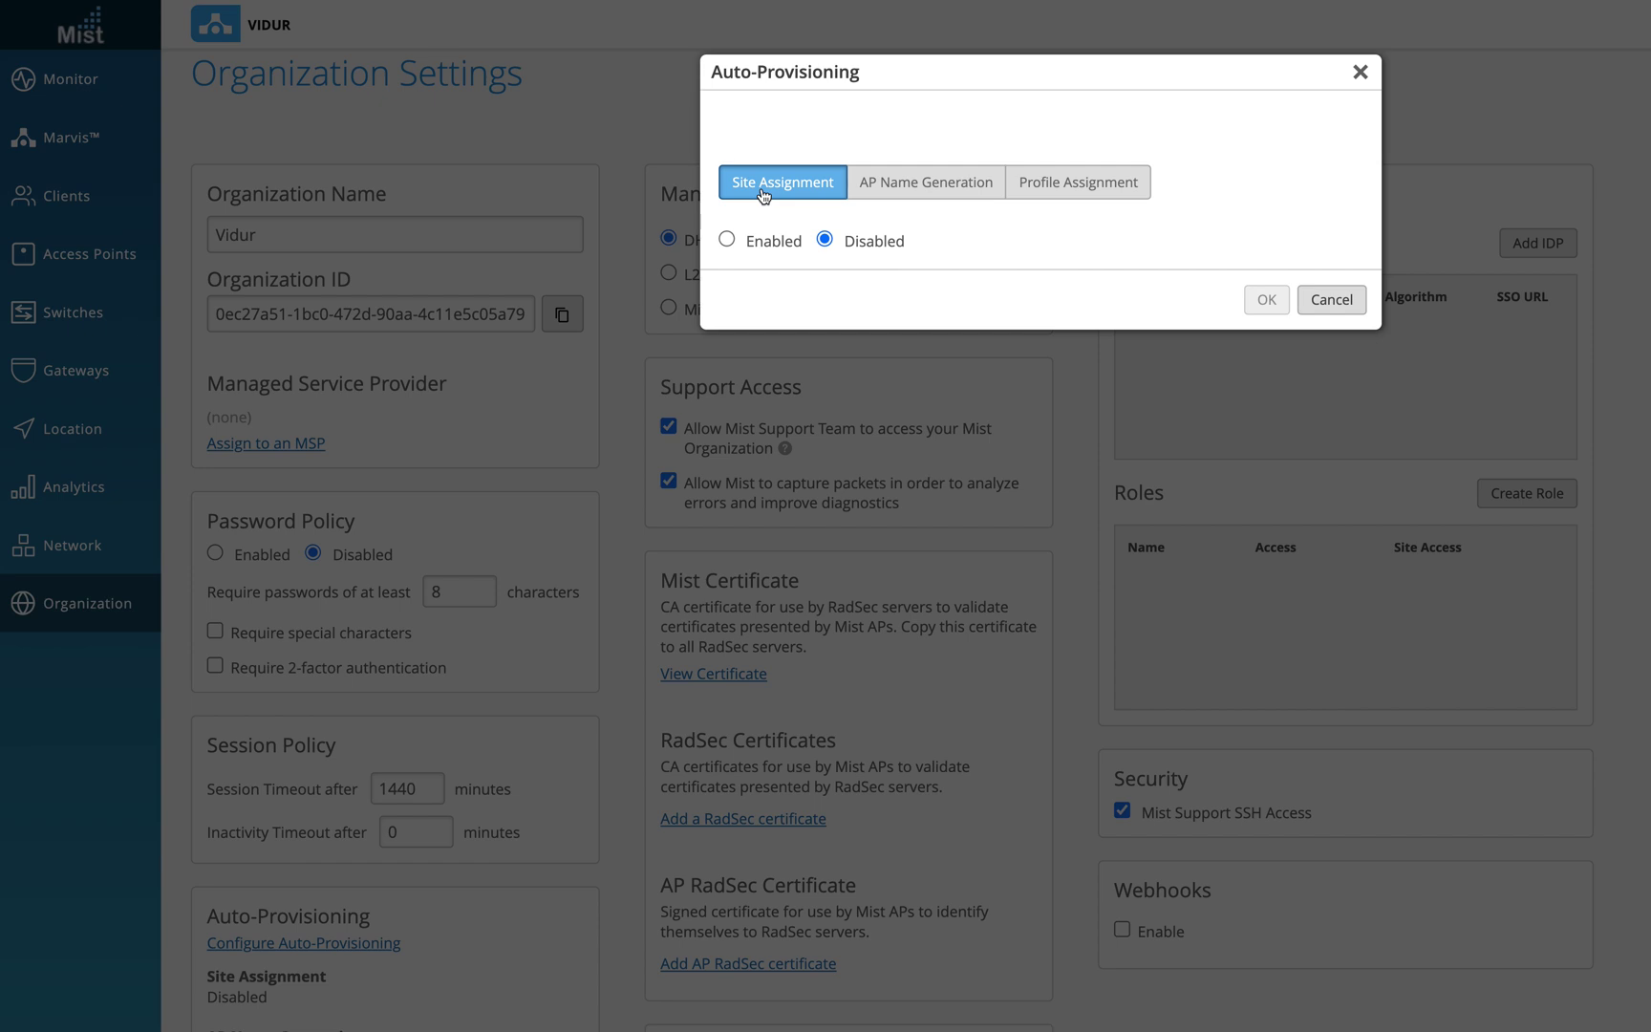
Step: Enable Site Assignment and choose Subnet as the site name source
{"action": "left_click", "coordinate": [726, 240]}
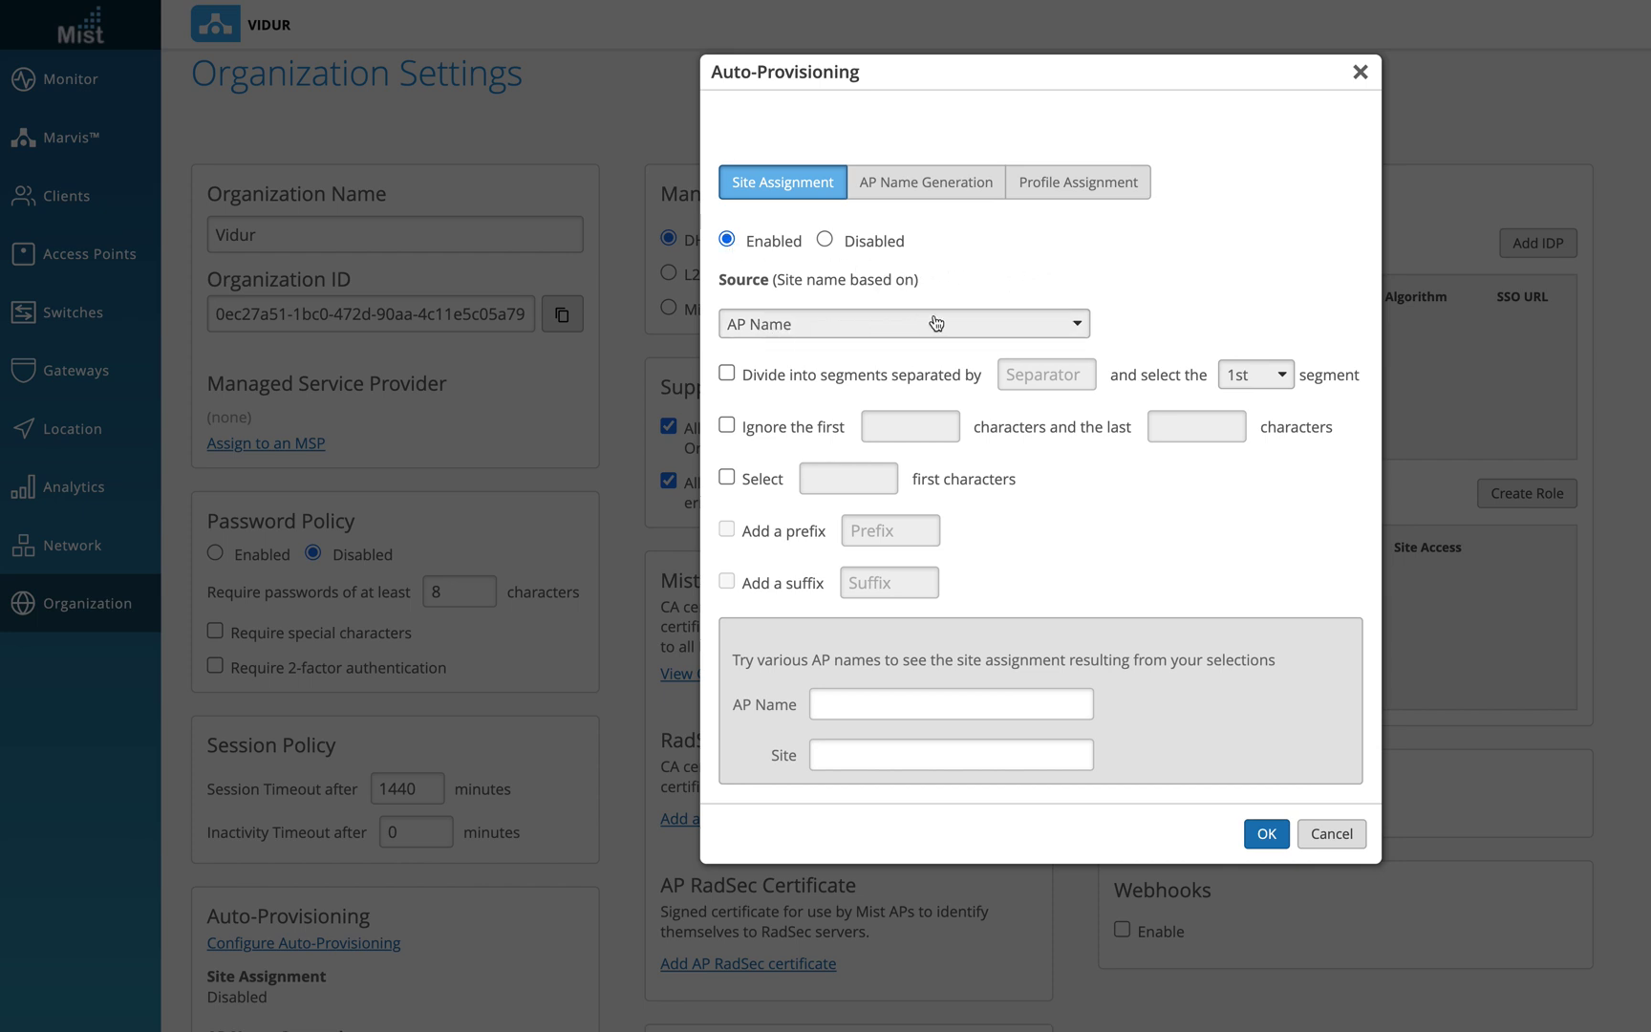
{"action": "left_click", "coordinate": [970, 327]}
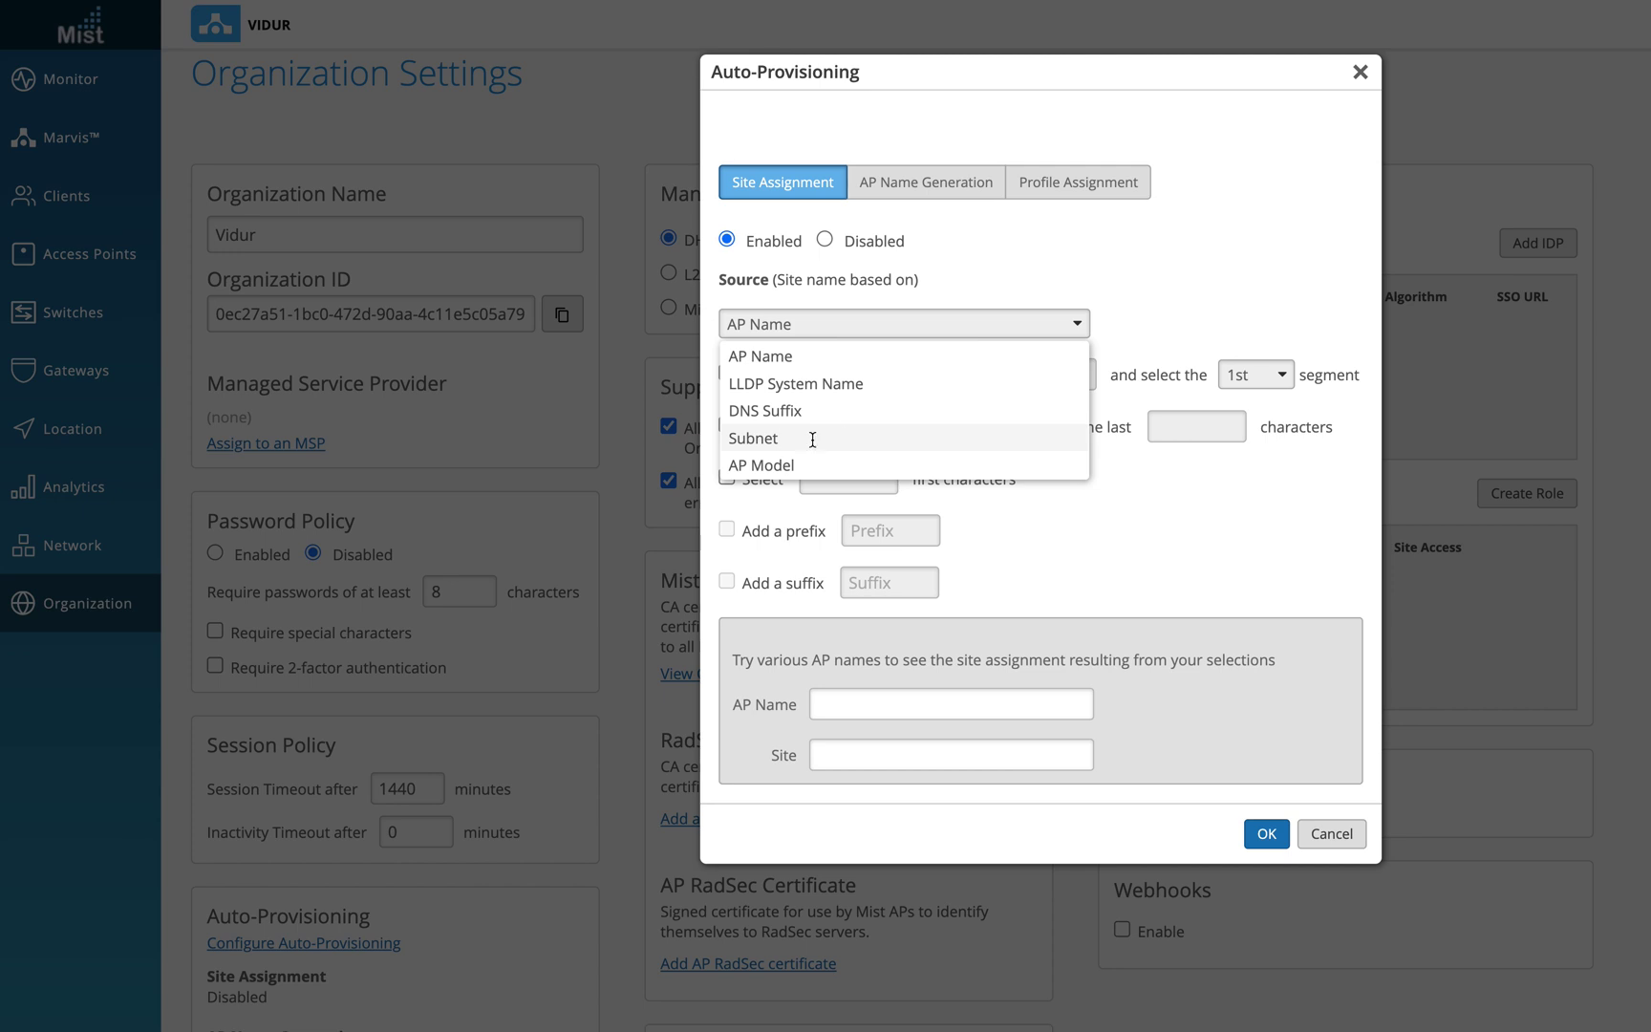
{"action": "left_click", "coordinate": [813, 442]}
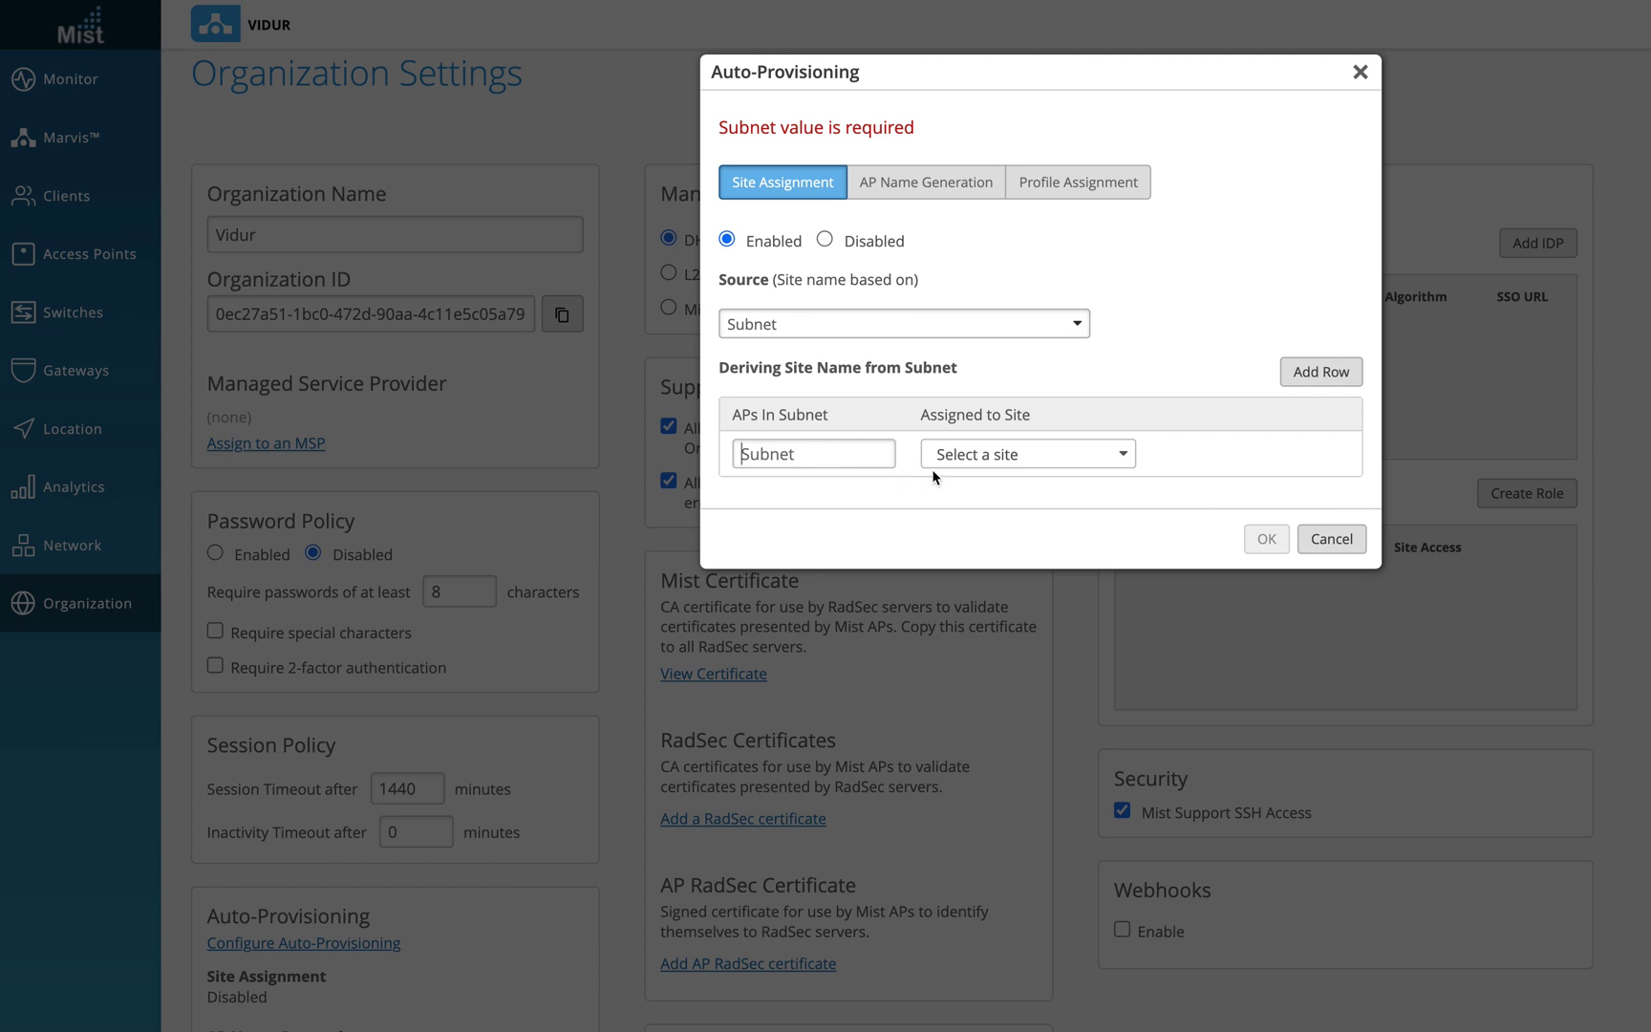
Step: Map subnet 10.10.10.0/24 to Test_Site in the first mapping row
{"action": "left_click", "coordinate": [972, 457]}
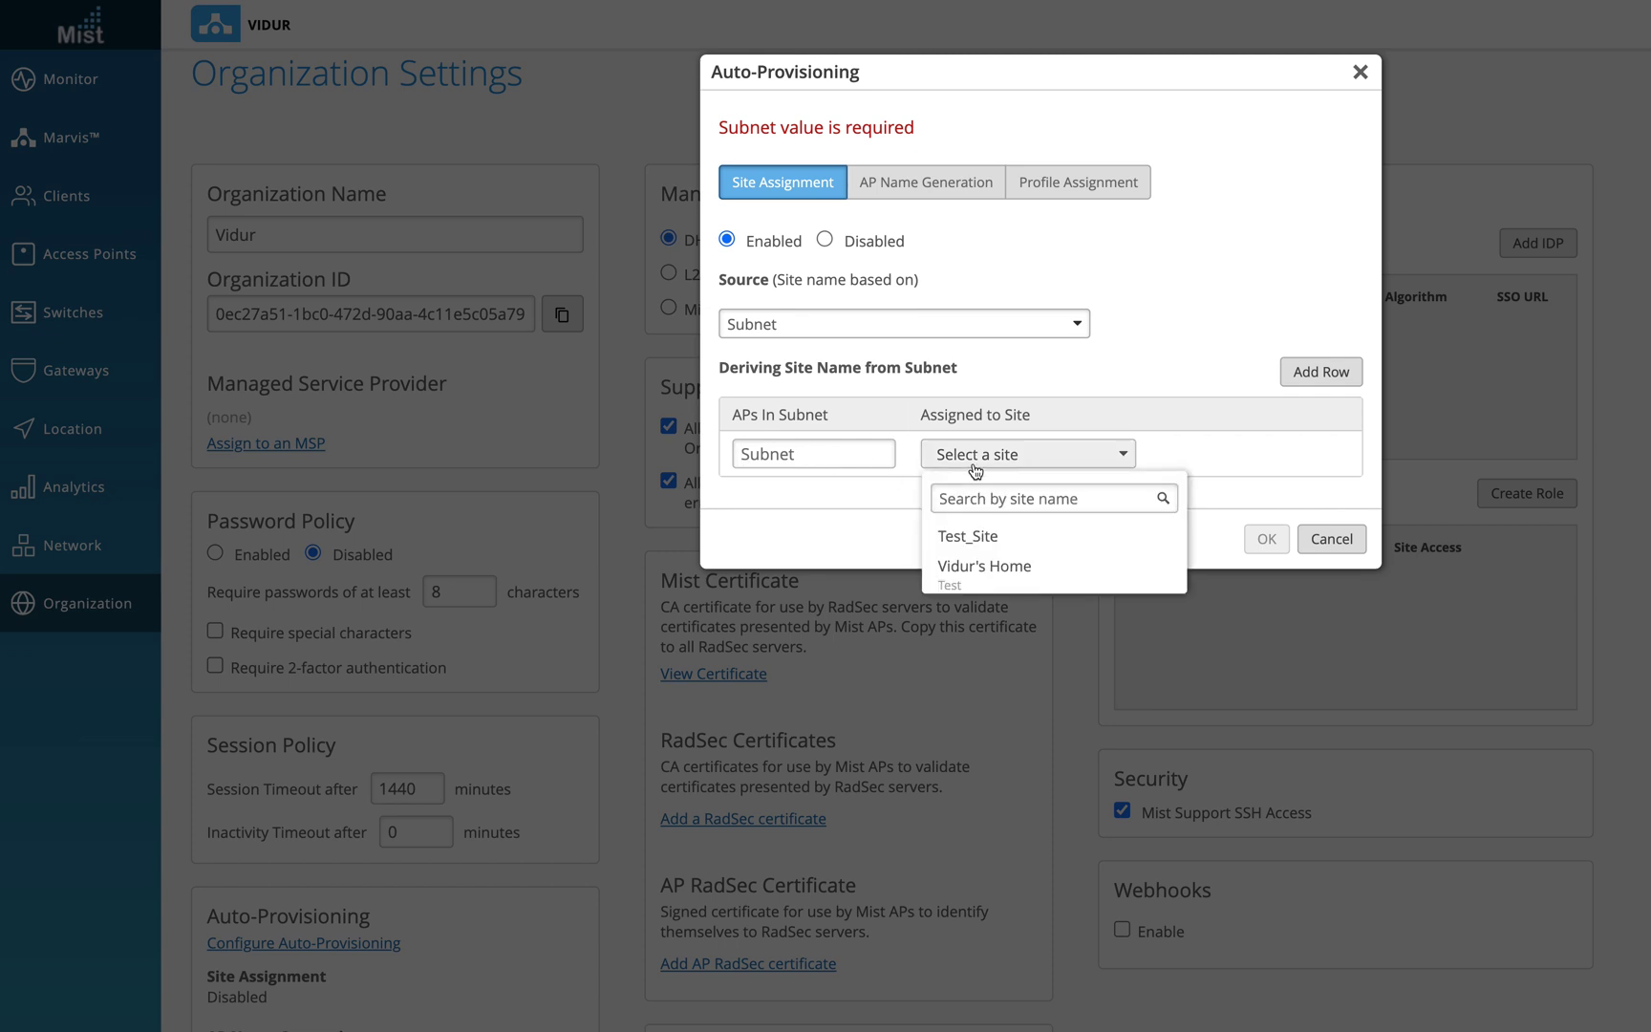
{"action": "left_click", "coordinate": [976, 539]}
{"action": "left_click", "coordinate": [851, 464]}
{"action": "type", "text": "10"}
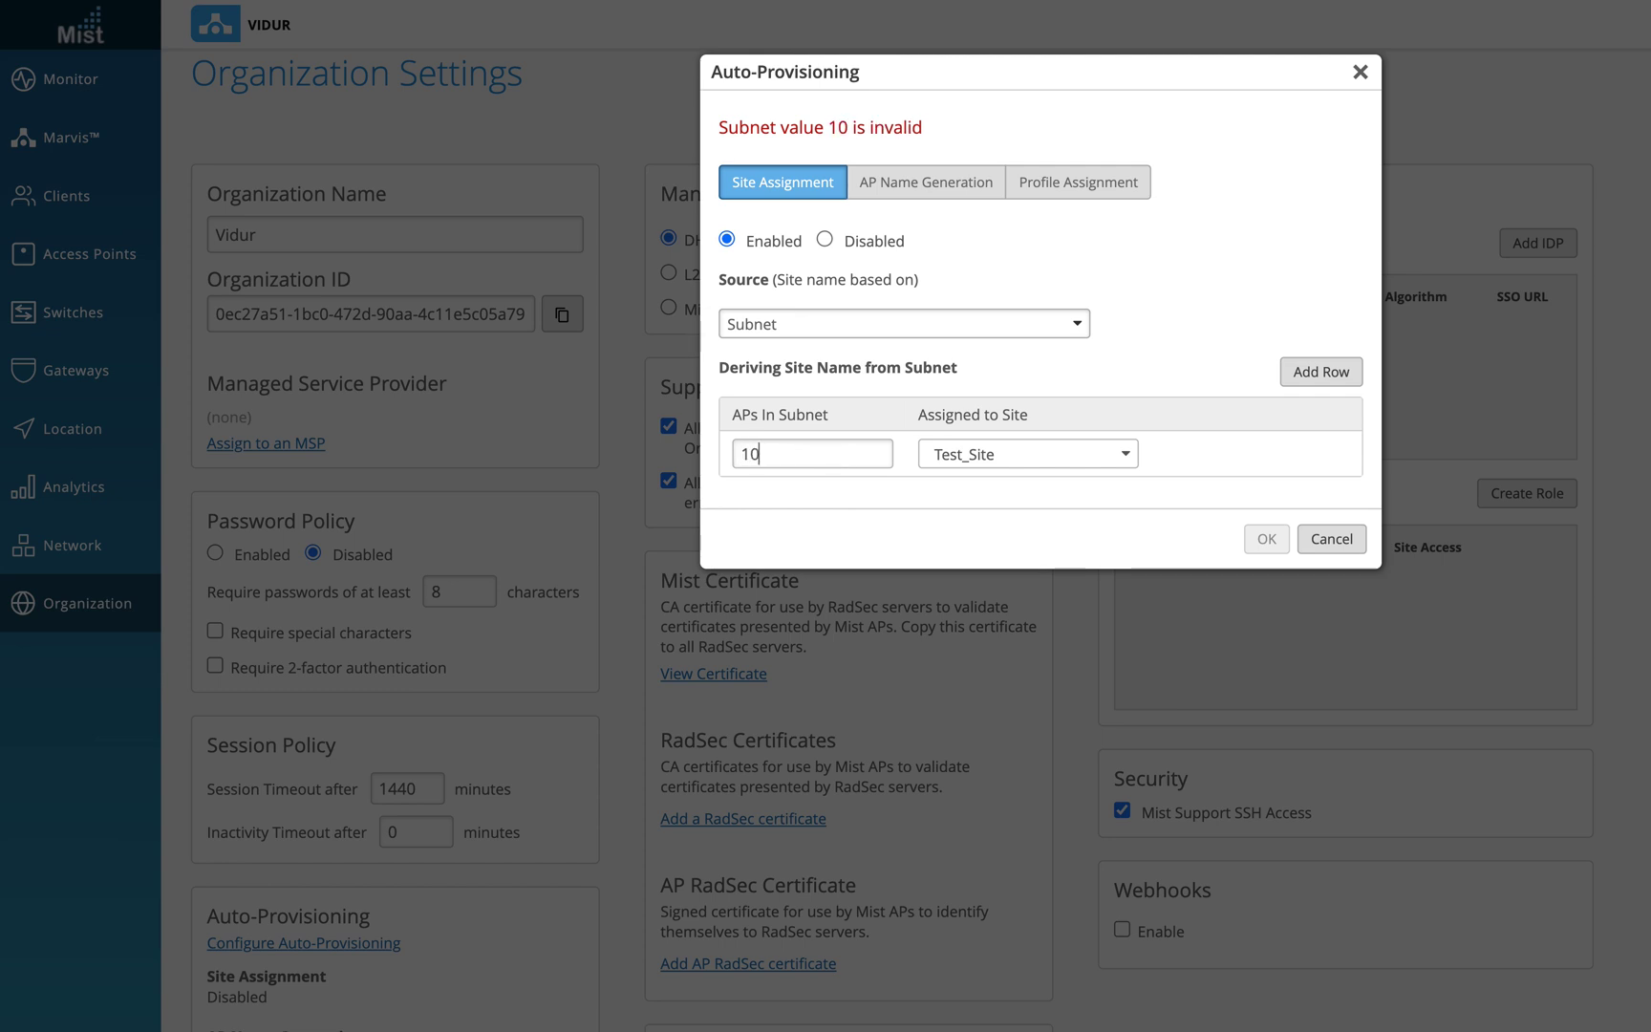
{"action": "type", "text": ".10.10.10"}
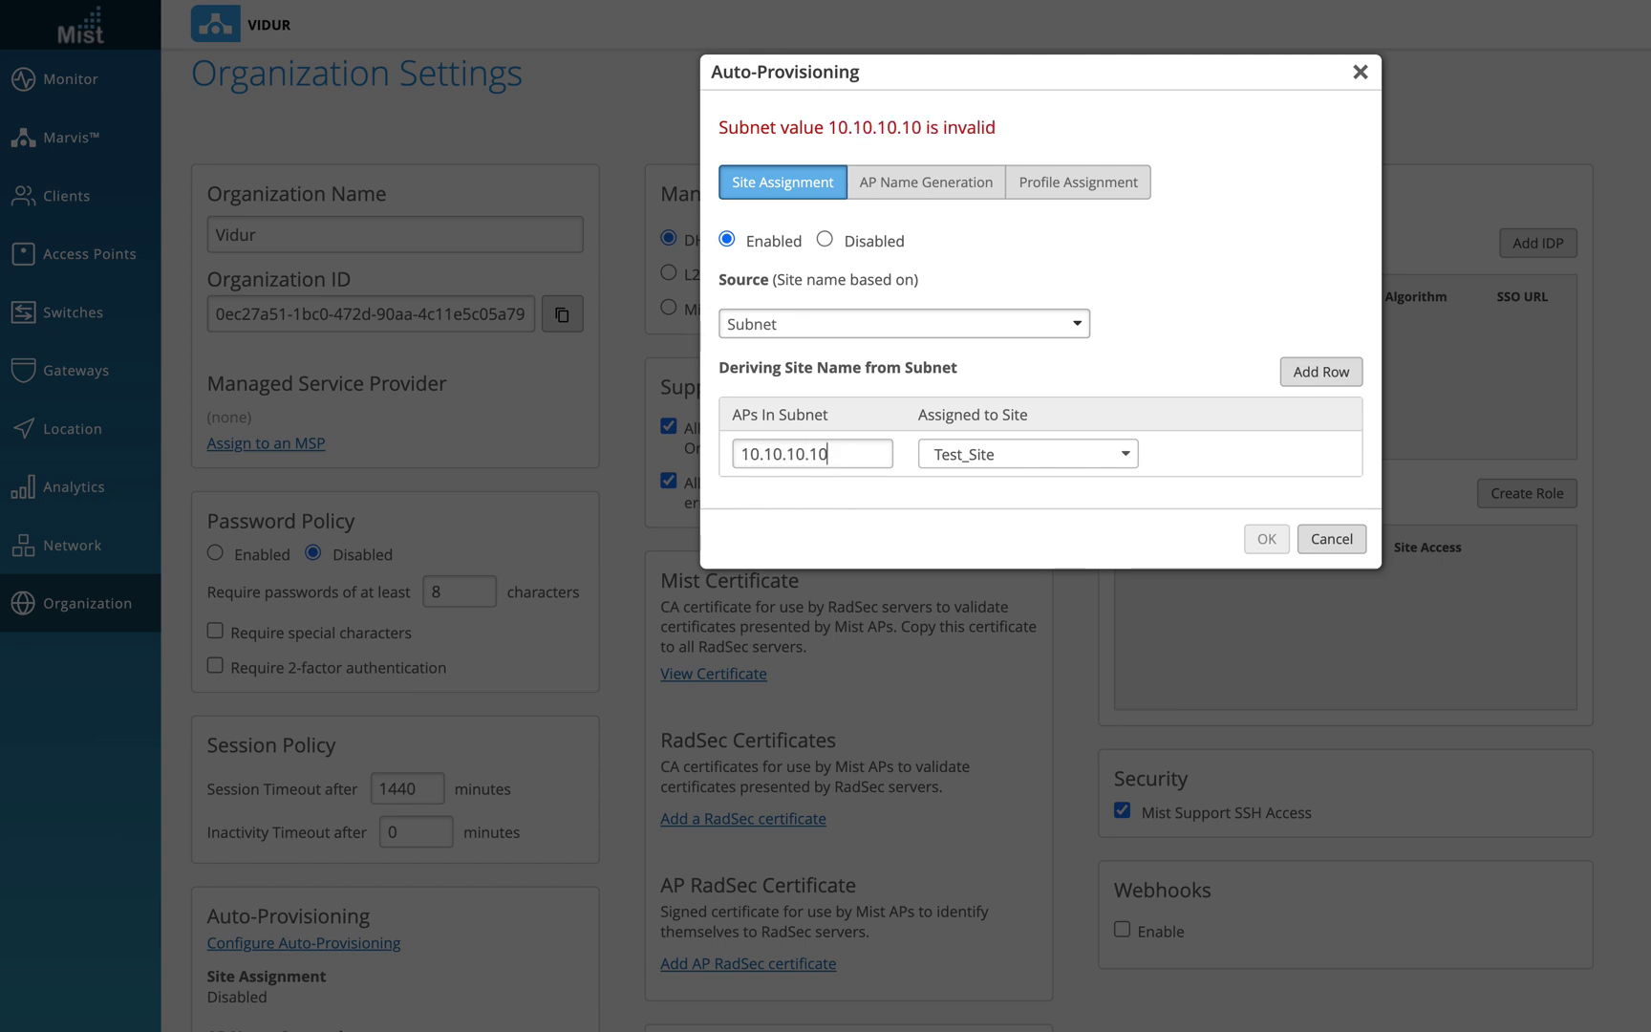
{"action": "key", "text": "BackSpace"}
{"action": "key", "text": "BackSpace"}
{"action": "type", "text": "0/24"}
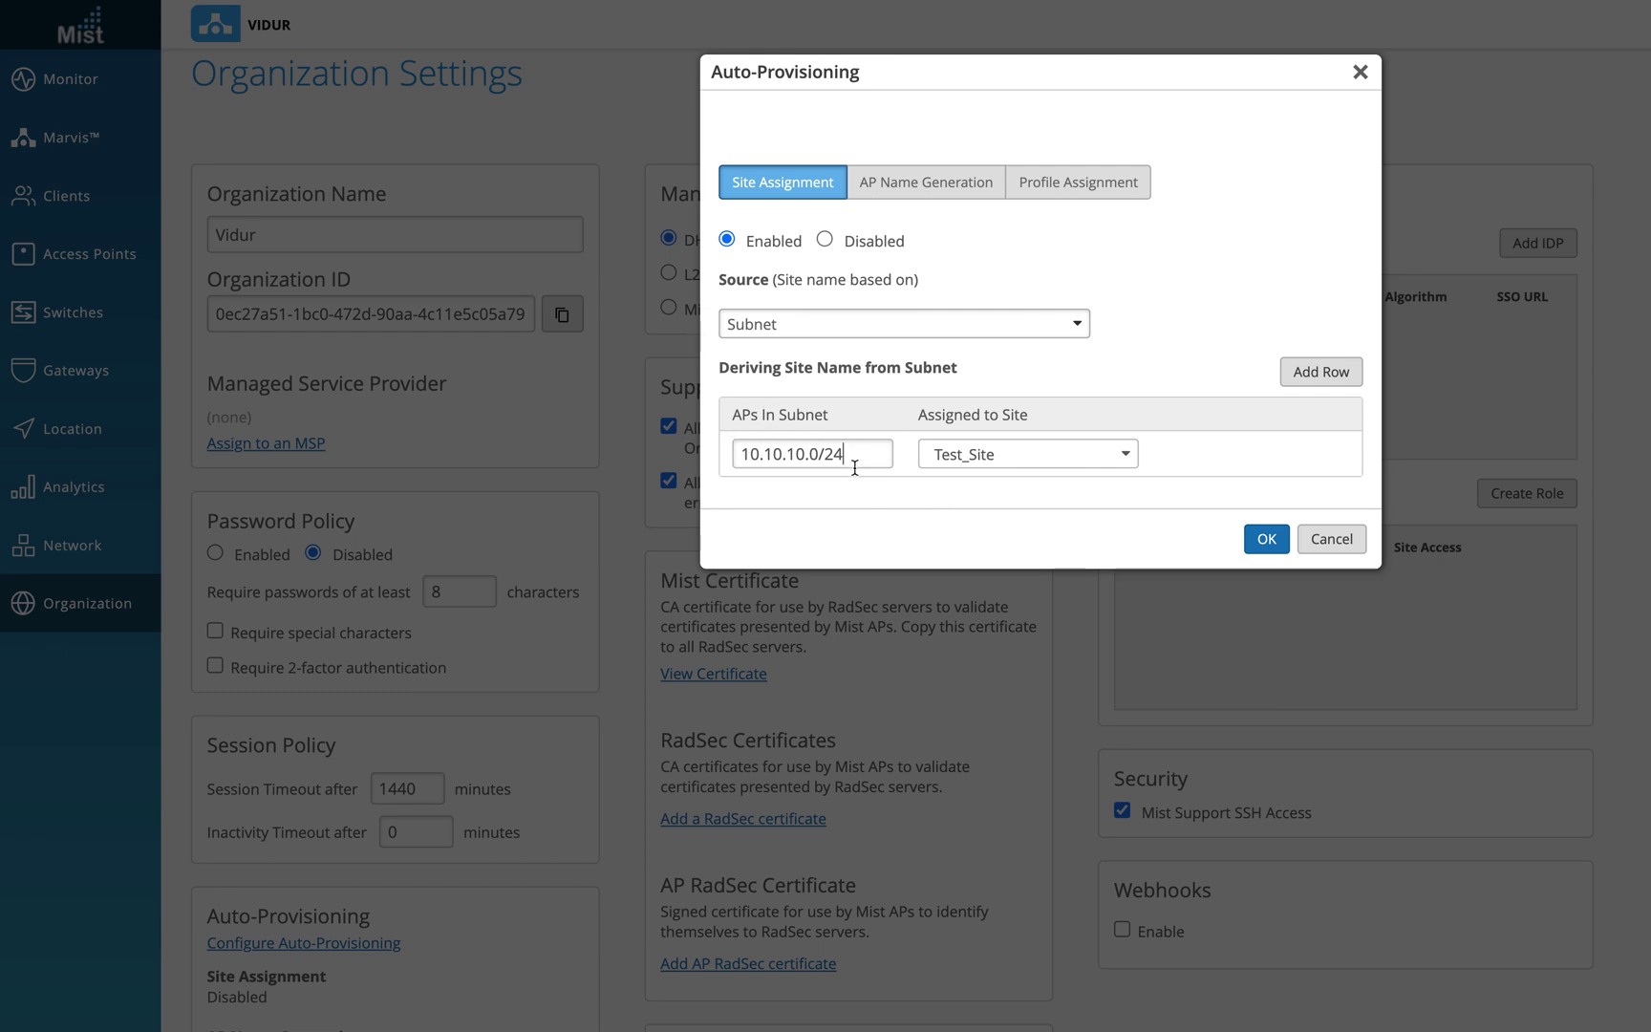
{"action": "left_click_drag", "start_coordinate": [848, 455], "coordinate": [735, 455]}
{"action": "left_click", "coordinate": [956, 470]}
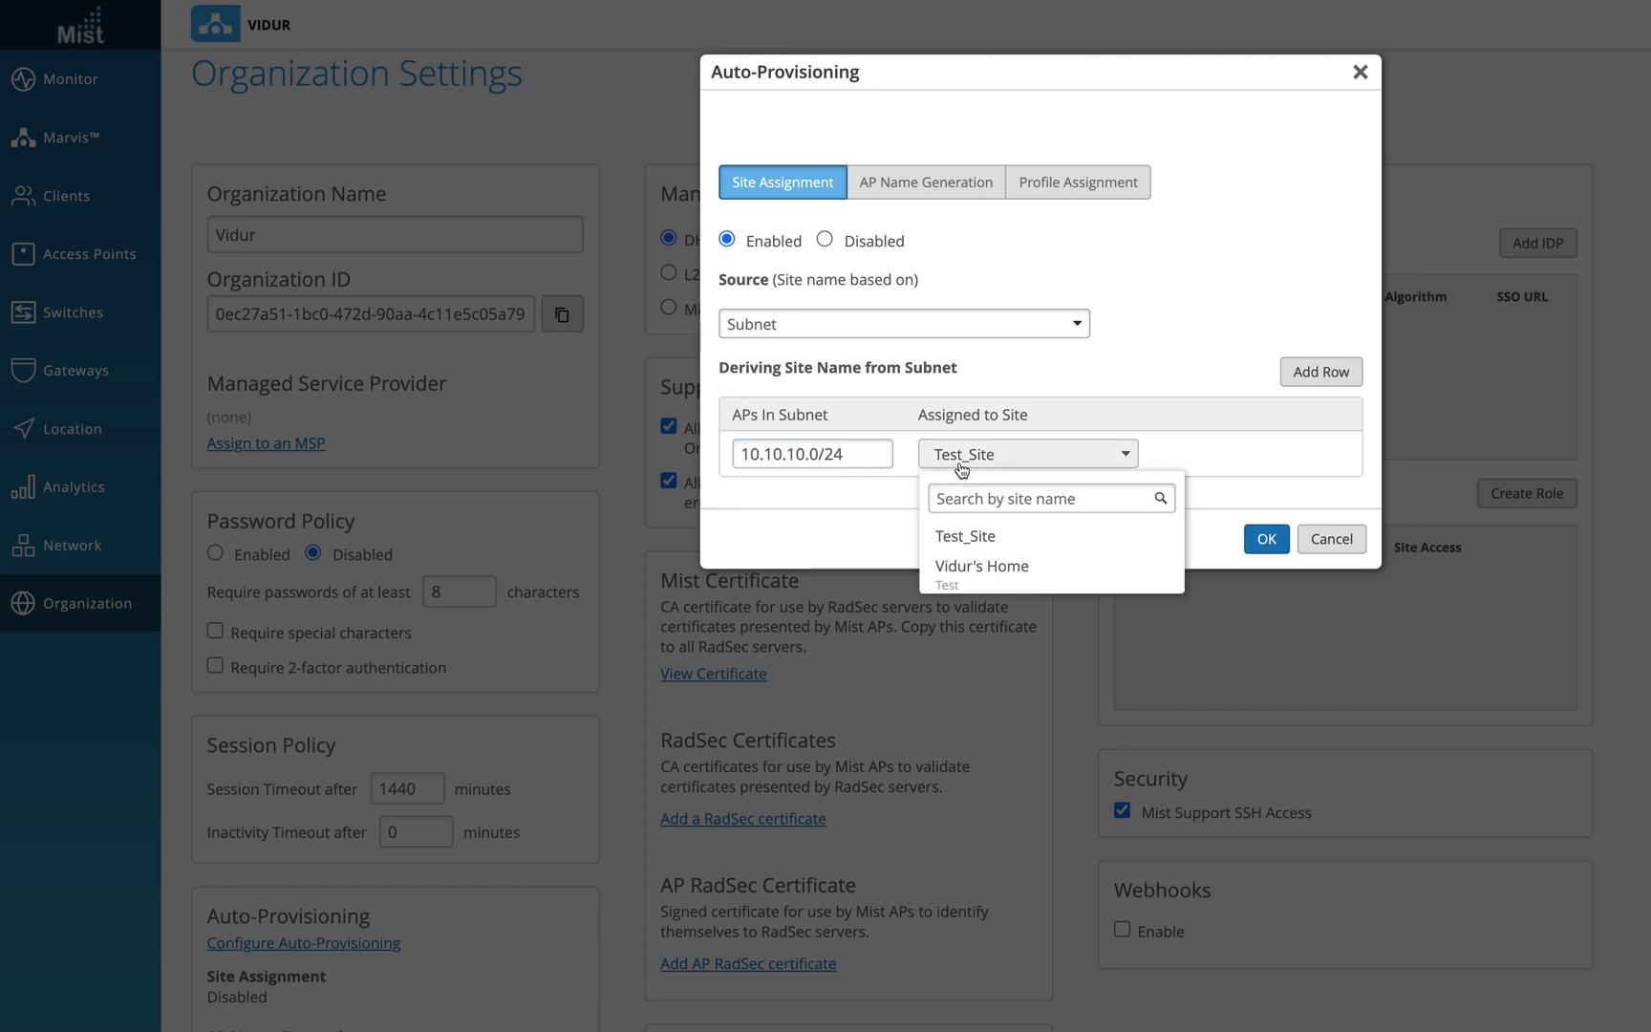
{"action": "left_click", "coordinate": [960, 535]}
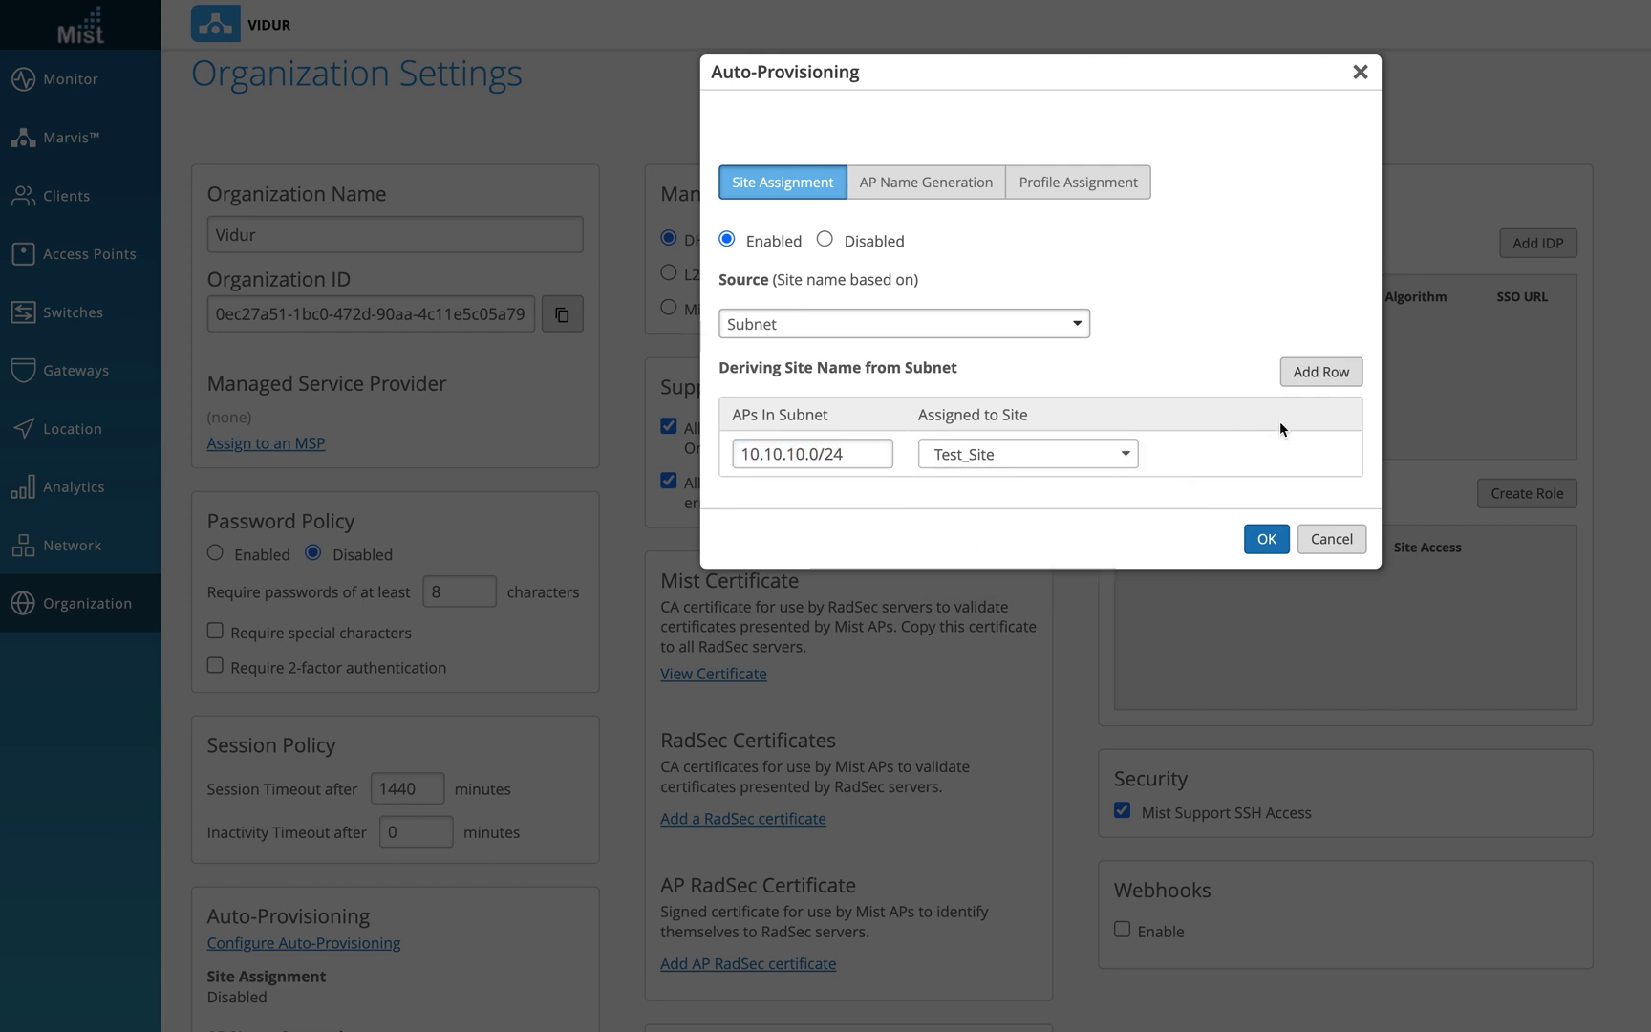
Step: Add a second mapping row assigning subnet 192.168.1.0/30 to the home site
{"action": "left_click", "coordinate": [1315, 382]}
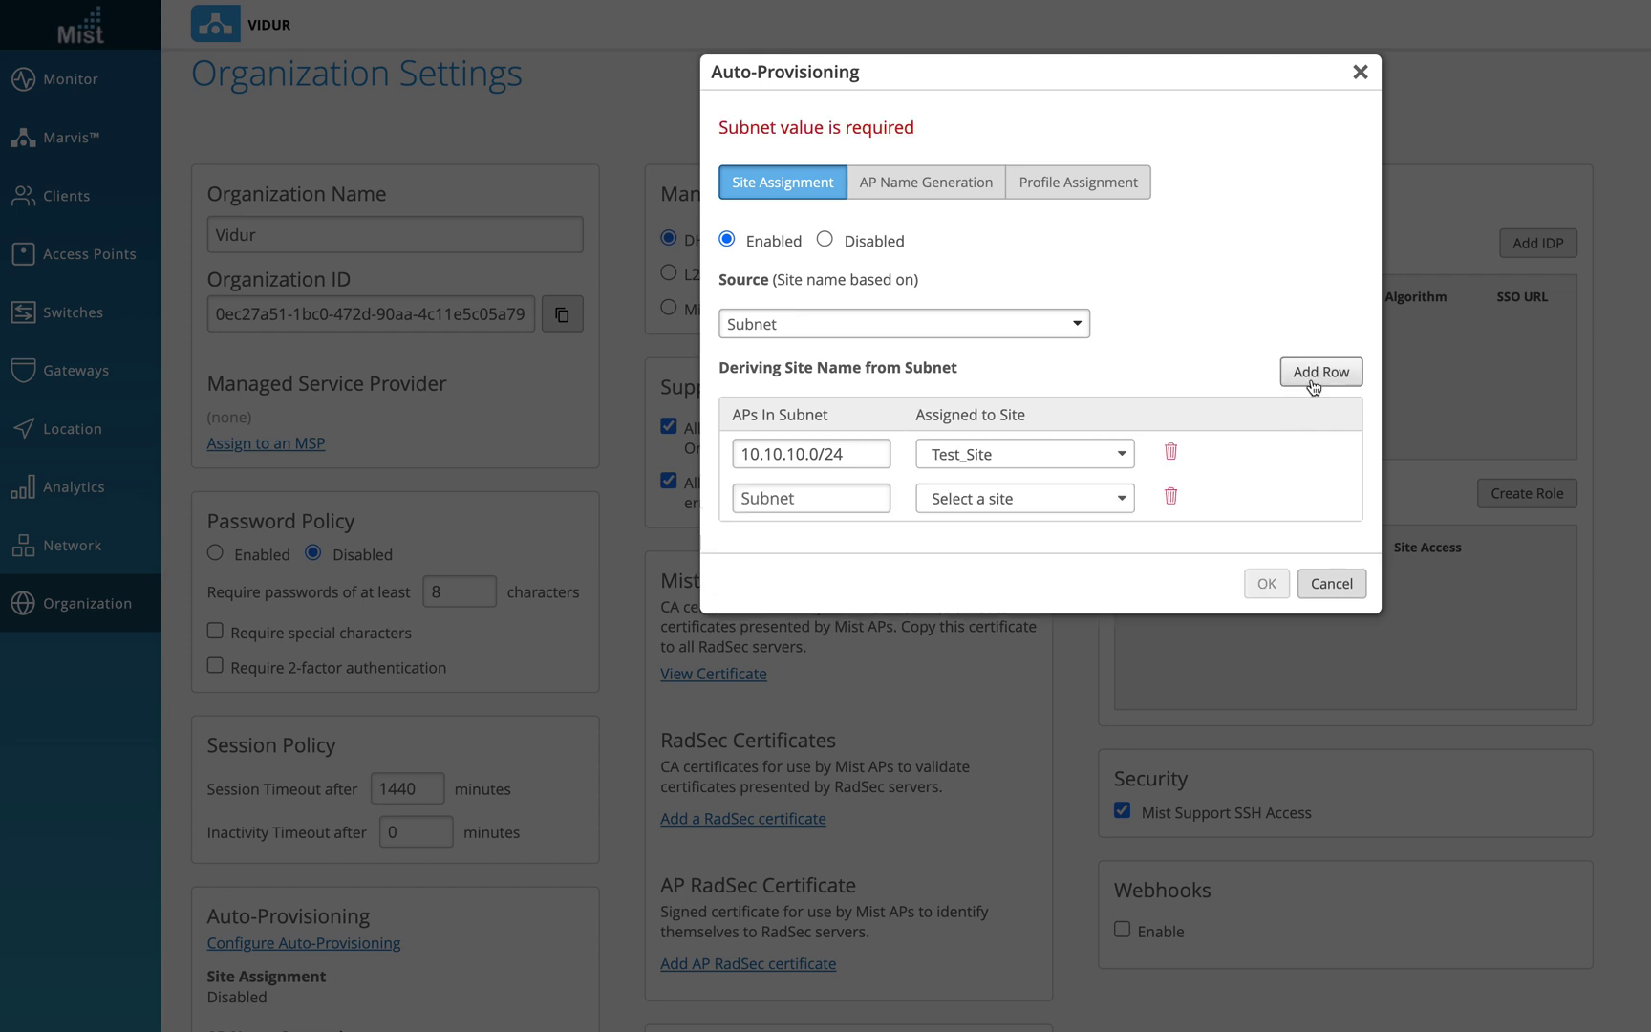
{"action": "left_click", "coordinate": [836, 498]}
{"action": "type", "text": "192.1"}
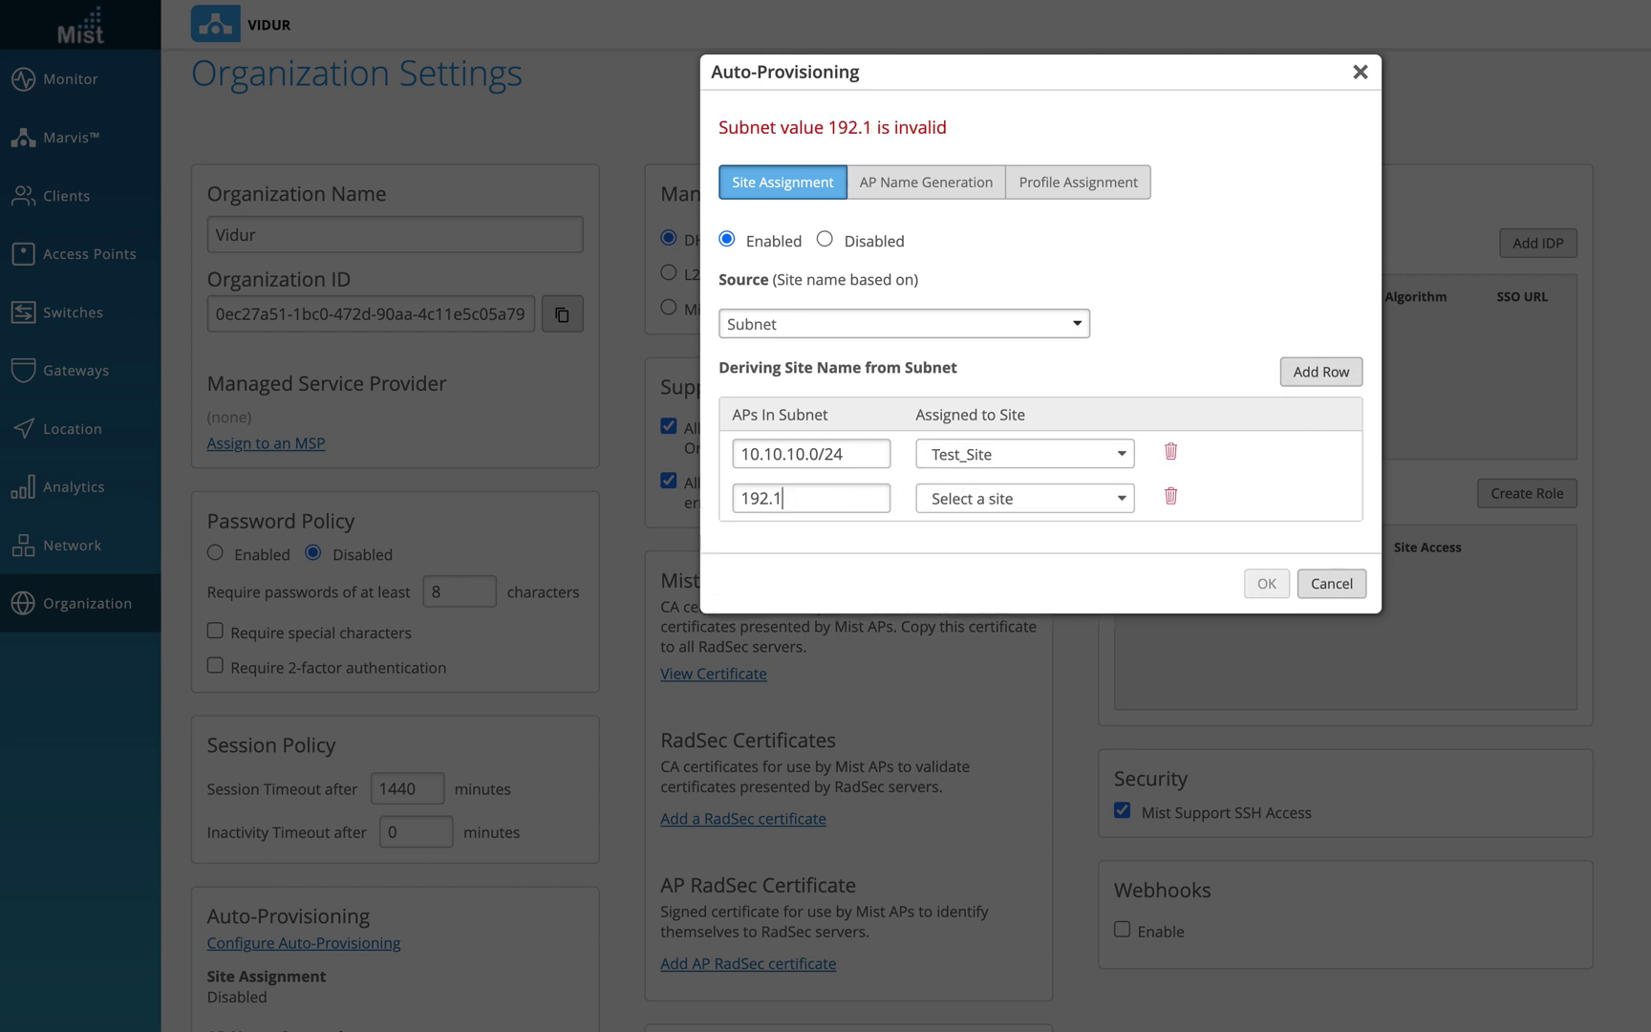
{"action": "type", "text": "68.1.0/30"}
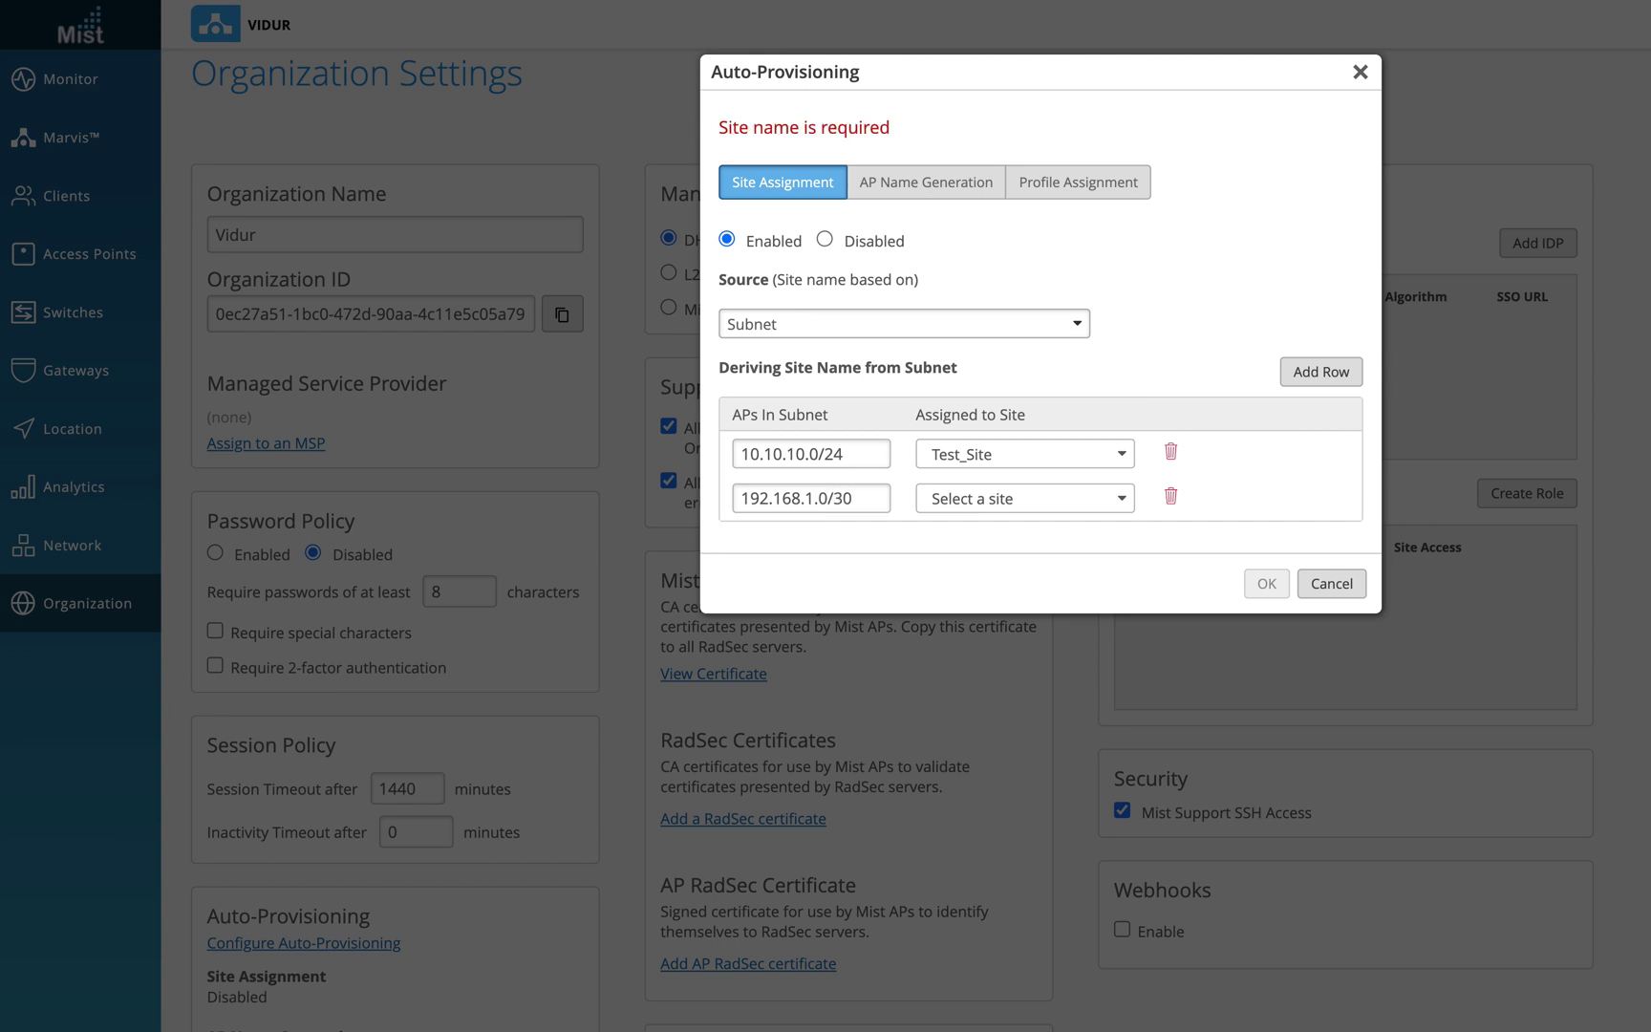
{"action": "left_click", "coordinate": [998, 499]}
{"action": "left_click", "coordinate": [970, 616]}
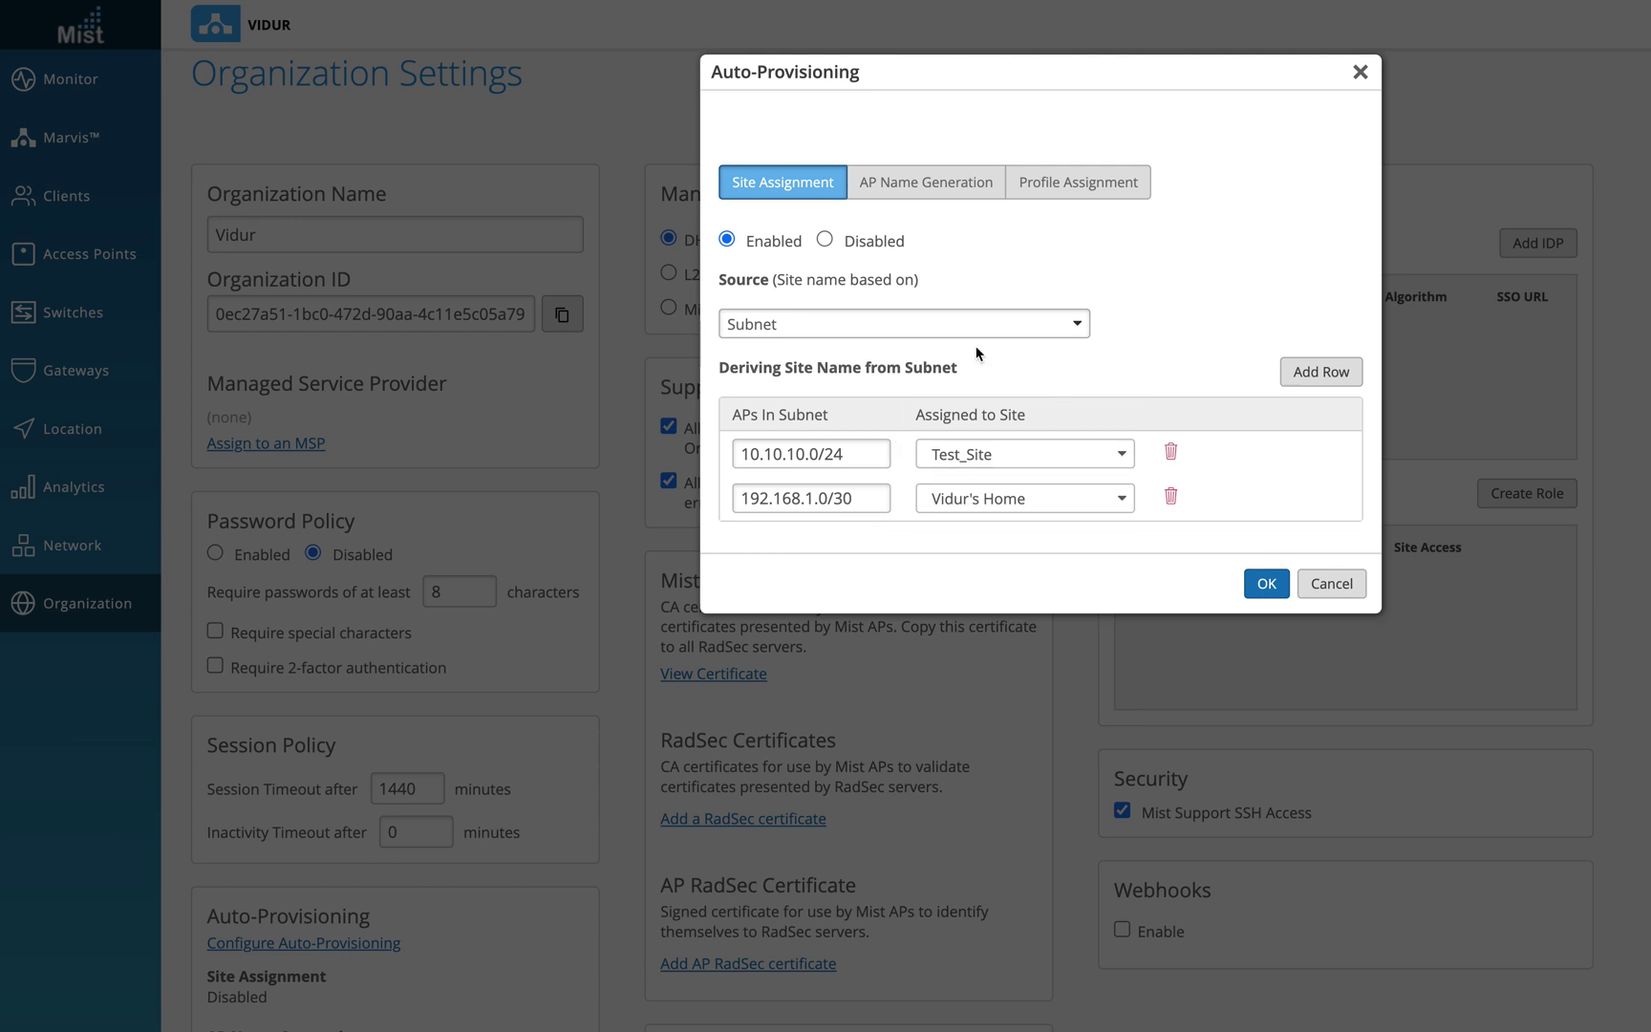
{"action": "left_click", "coordinate": [913, 190]}
Step: Review the Profile Assignment, AP Name Generation and Site Assignment tabs, then confirm the dialog
{"action": "left_click", "coordinate": [1038, 188]}
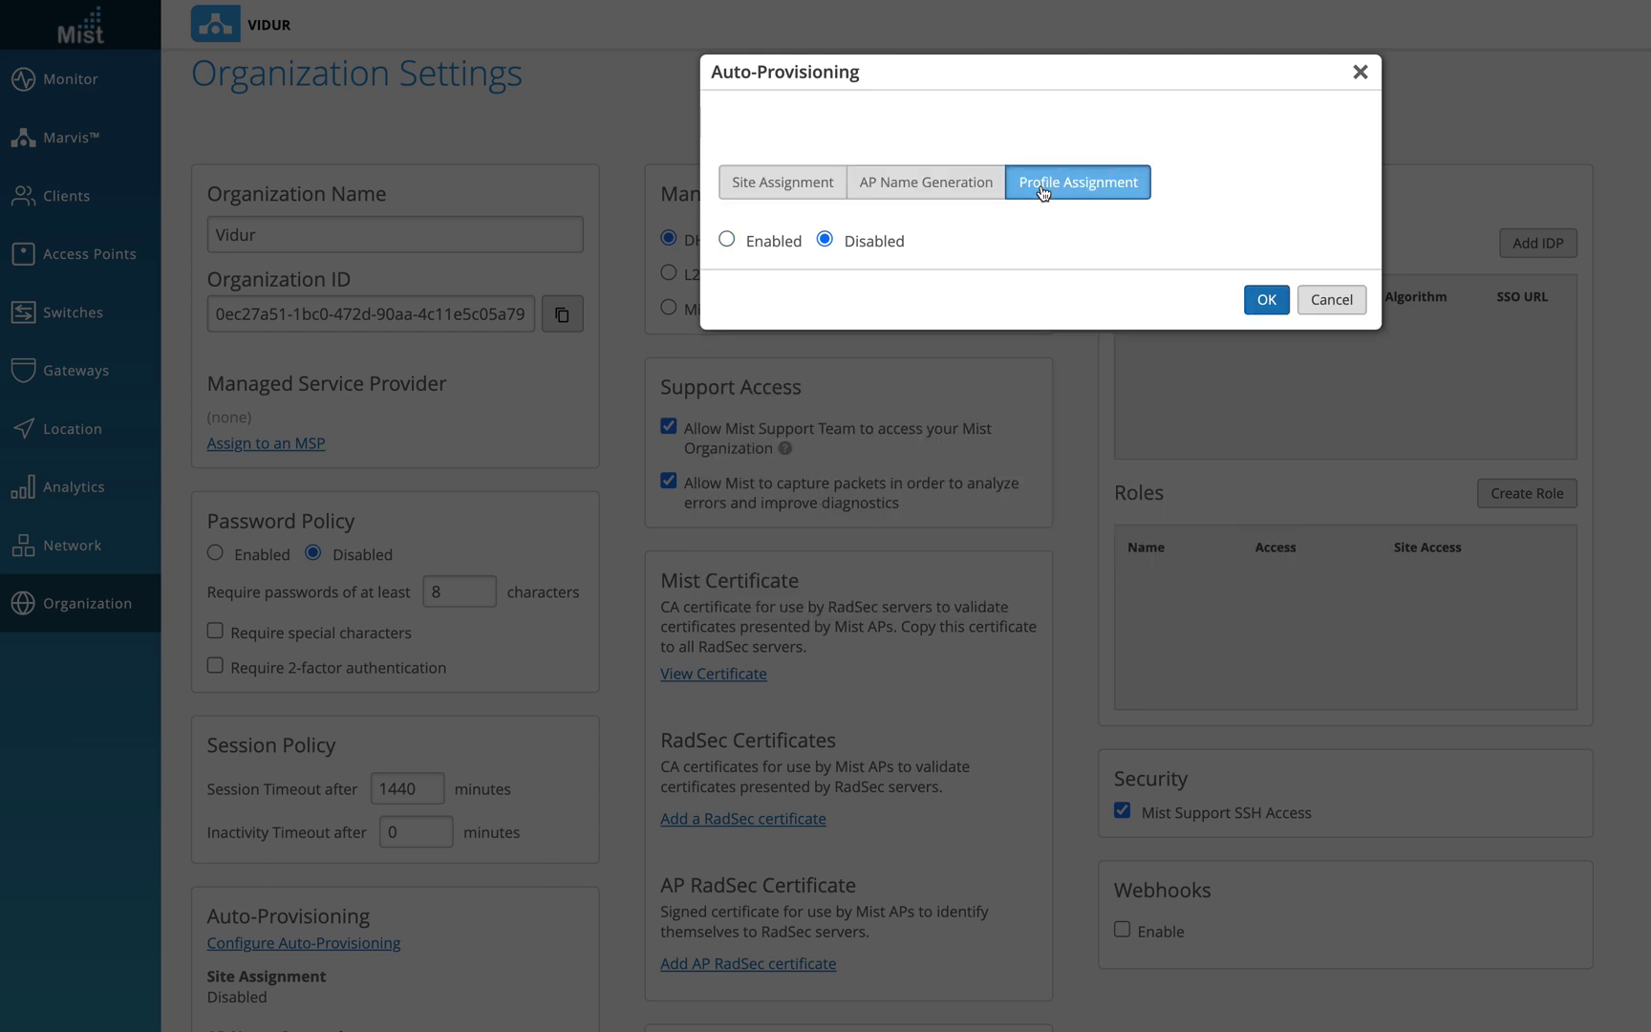
{"action": "left_click", "coordinate": [946, 189]}
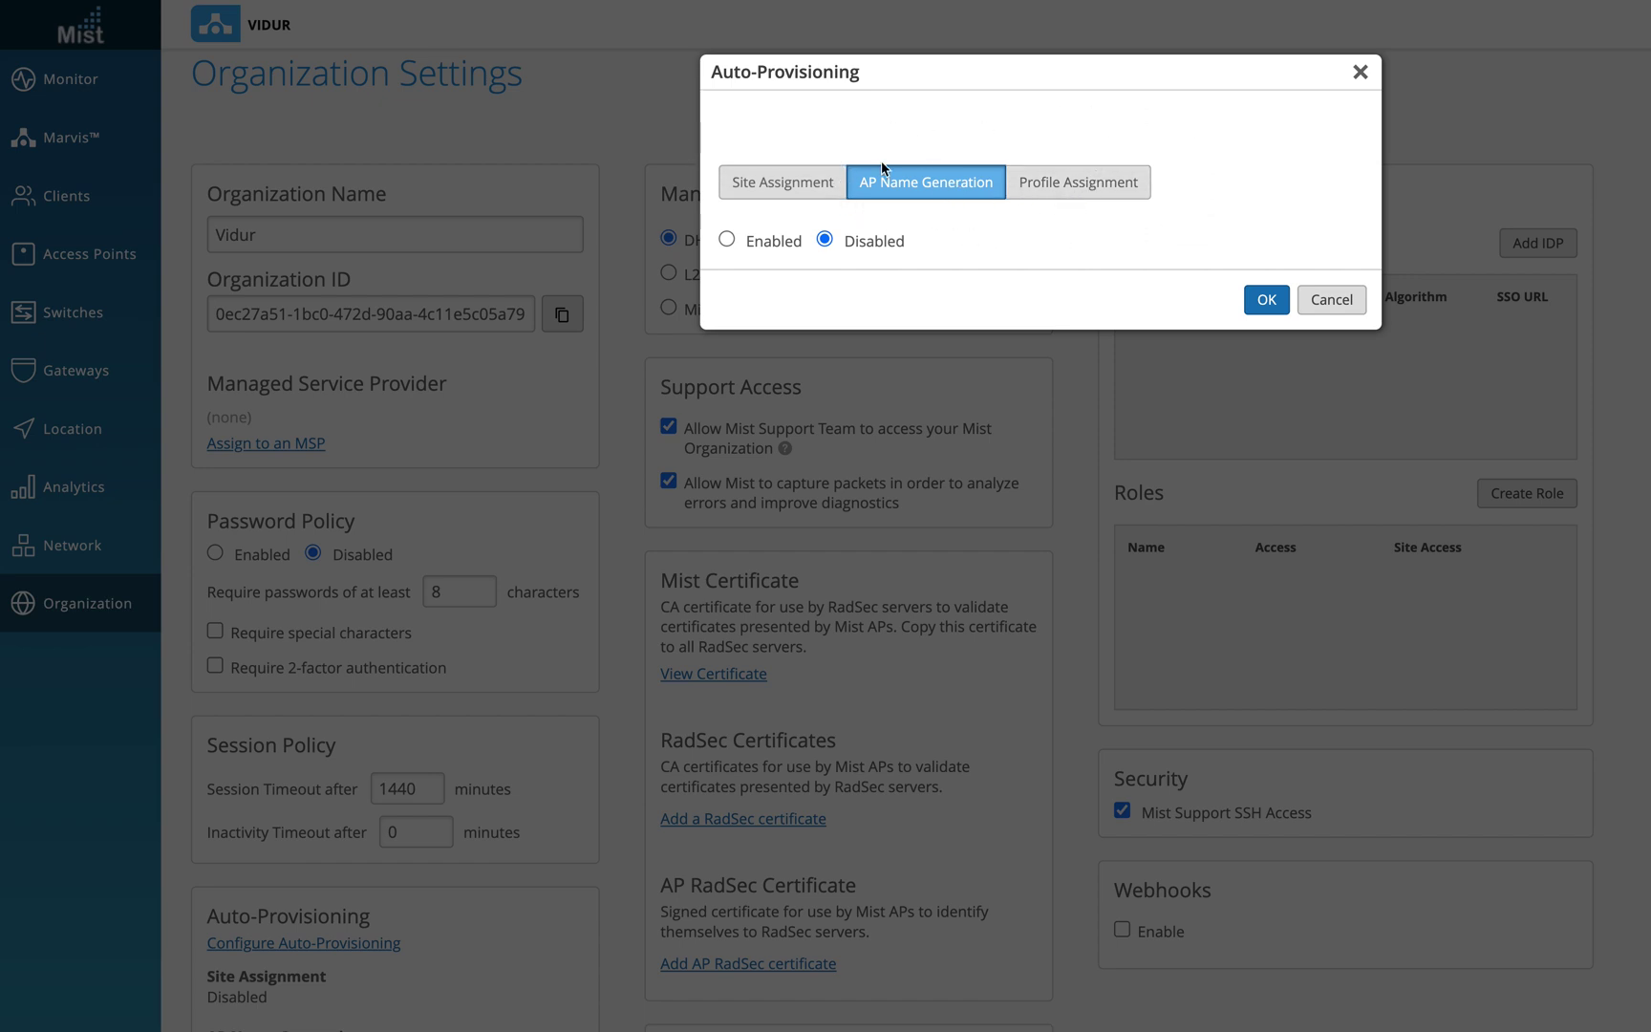
{"action": "left_click", "coordinate": [791, 186]}
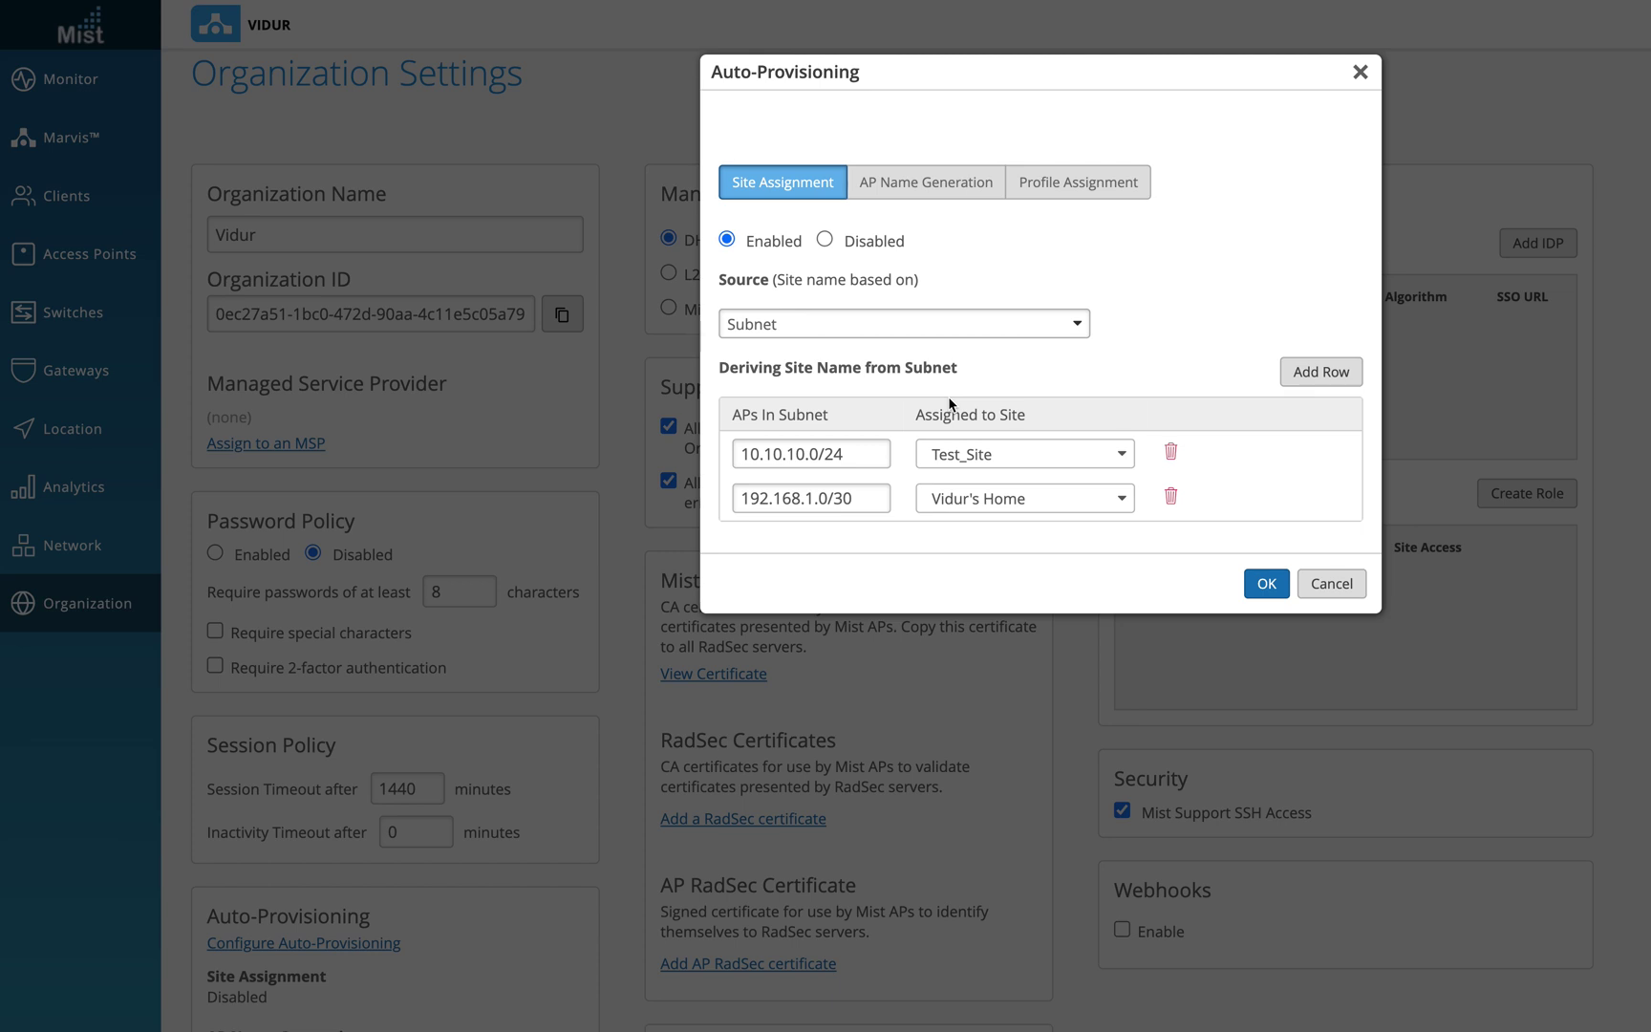
{"action": "left_click", "coordinate": [1267, 585]}
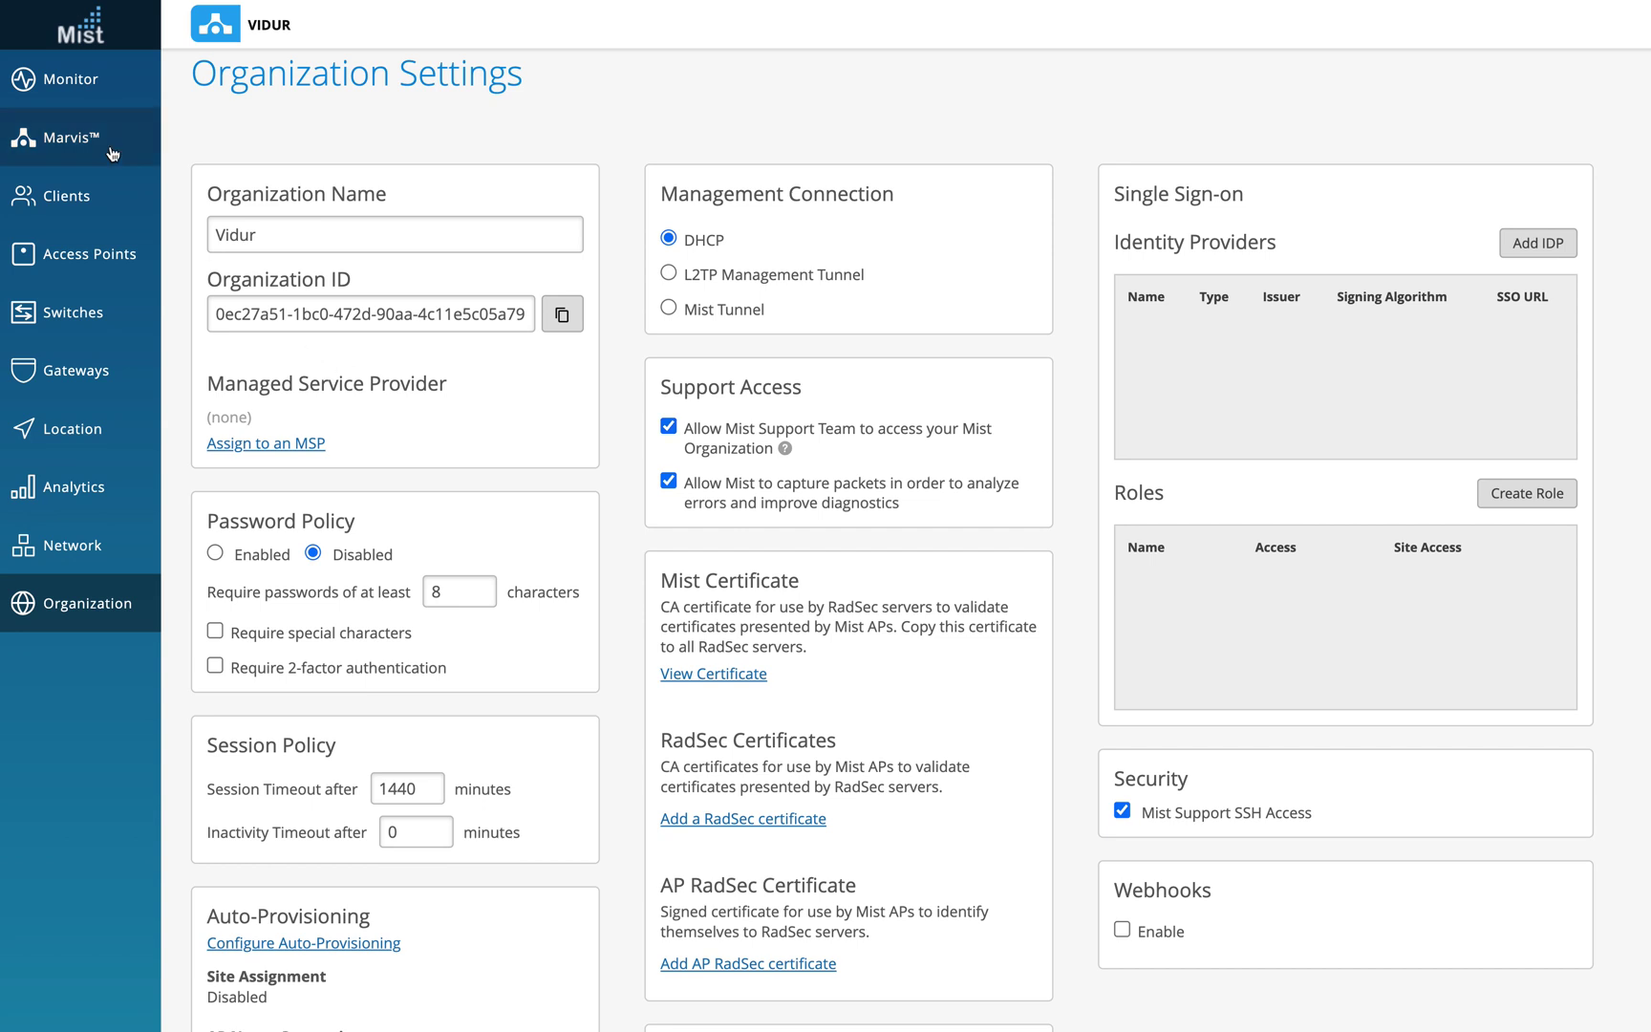
Step: Go to Monitor > Service Levels from the sidebar
{"action": "mouse_move", "coordinate": [84, 94]}
{"action": "left_click", "coordinate": [208, 88]}
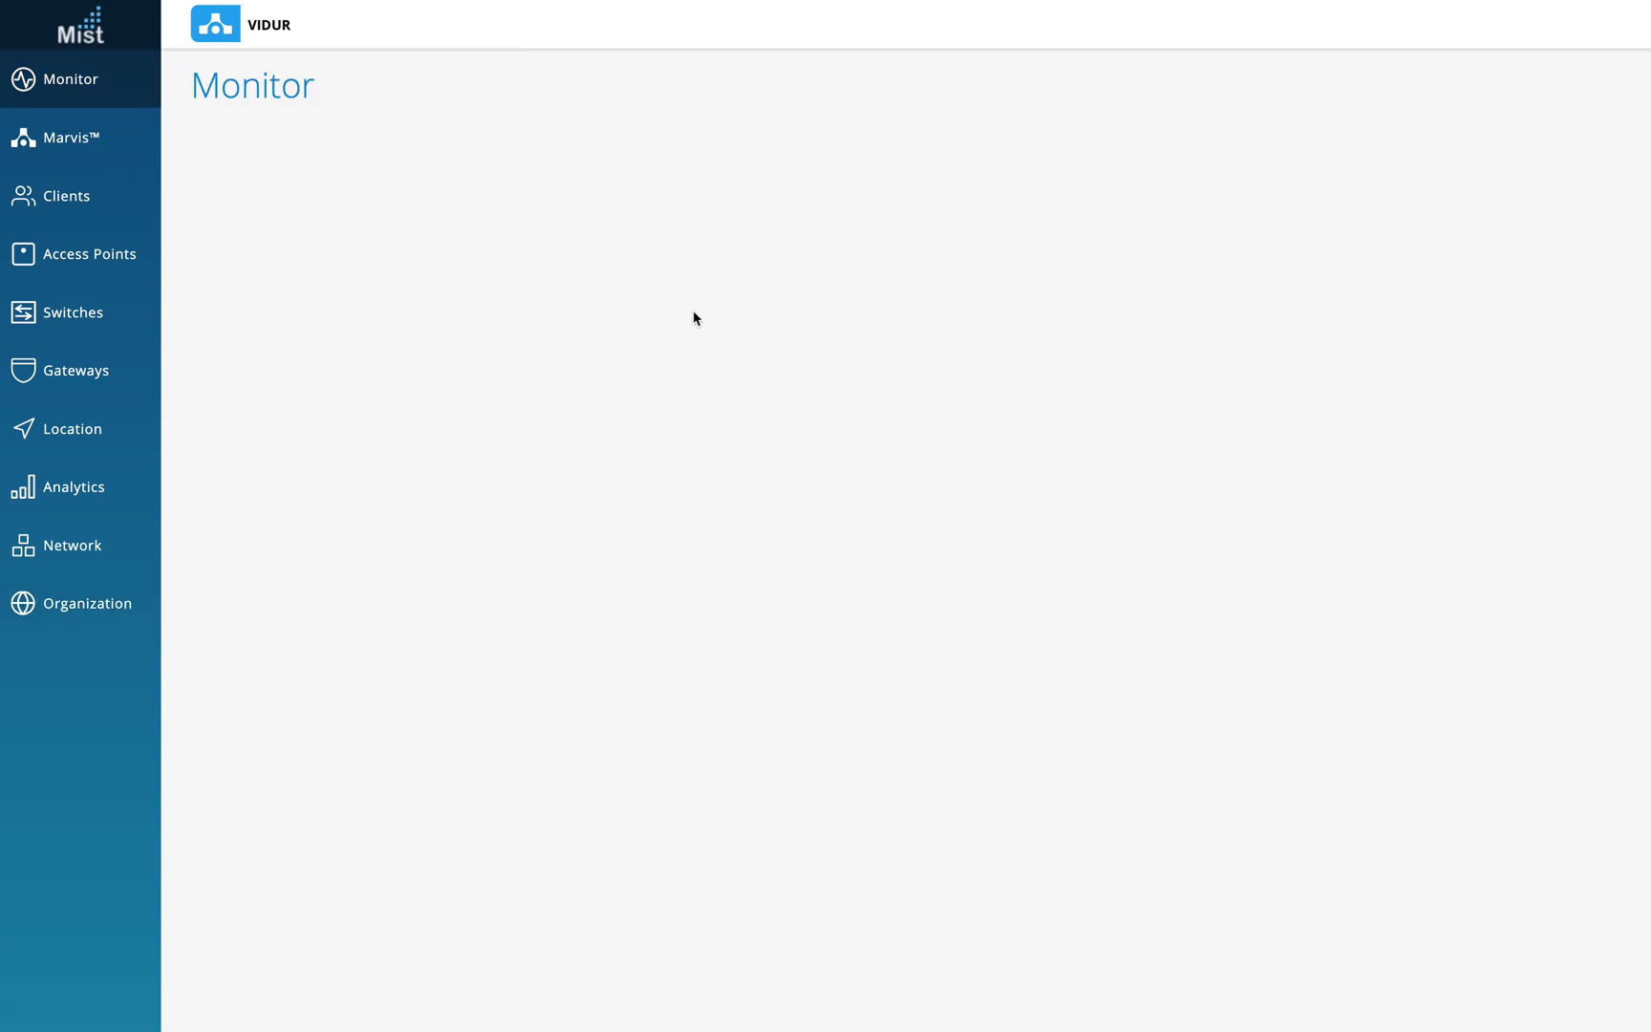